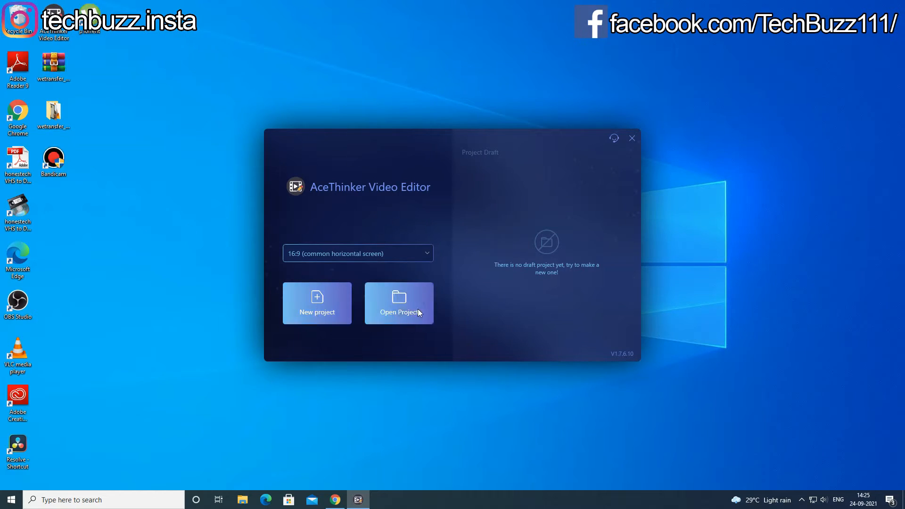
Create a new project with the 16:9 (common horizontal screen) aspect ratio and skip the introductory guide
left_click(427, 253)
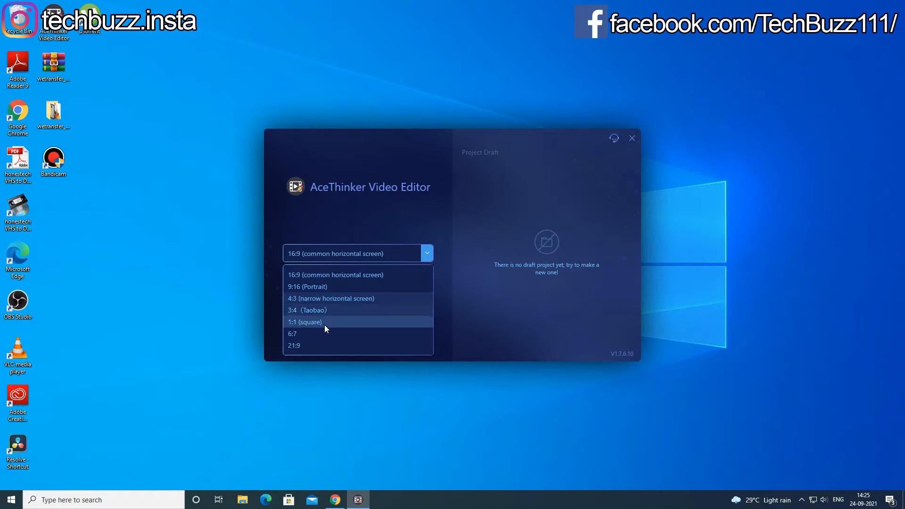
left_click(498, 253)
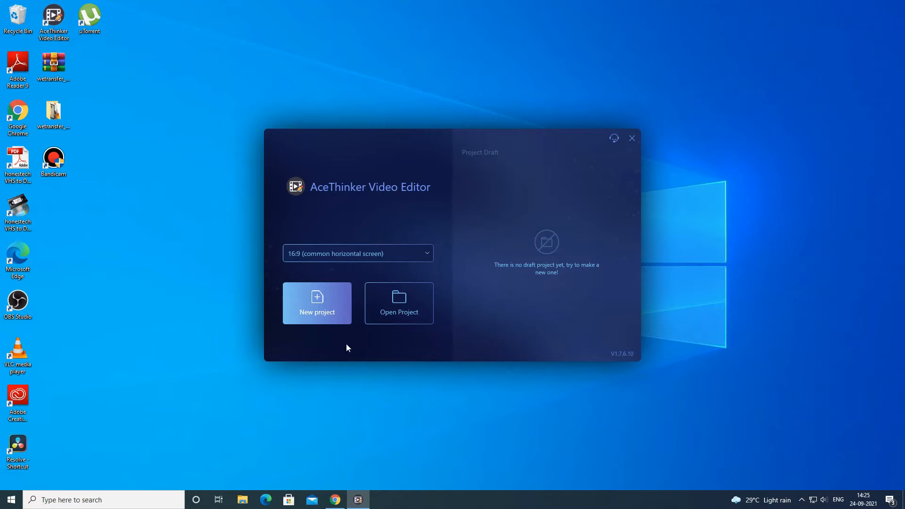
left_click(315, 312)
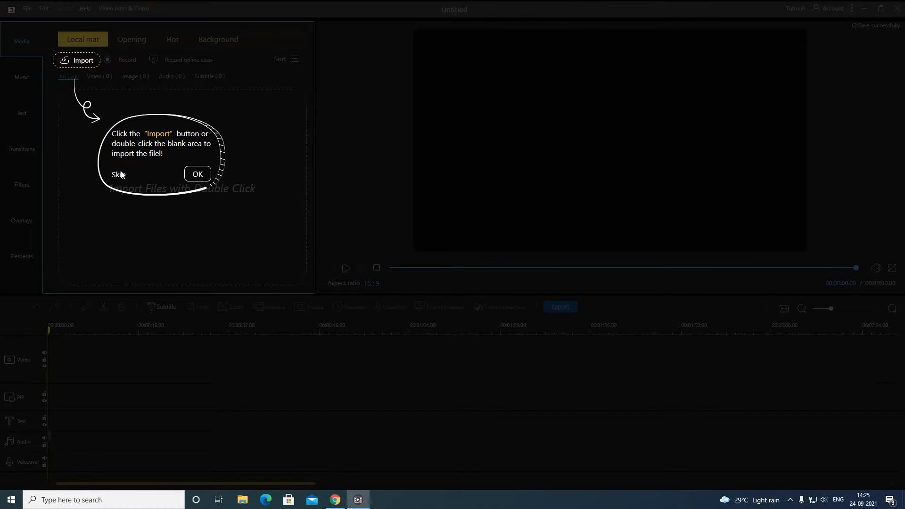
left_click(120, 175)
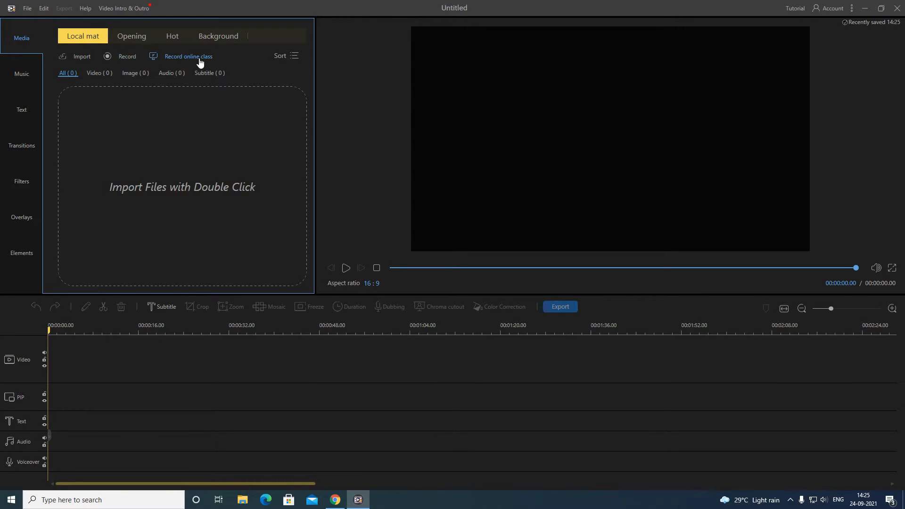
Import all the clips from the Desktop folder wetransfer_c0544-mp4_2021-09-23_1358 into the local media library
double_click(182, 184)
left_click_drag(73, 120, 73, 70)
left_click(38, 73)
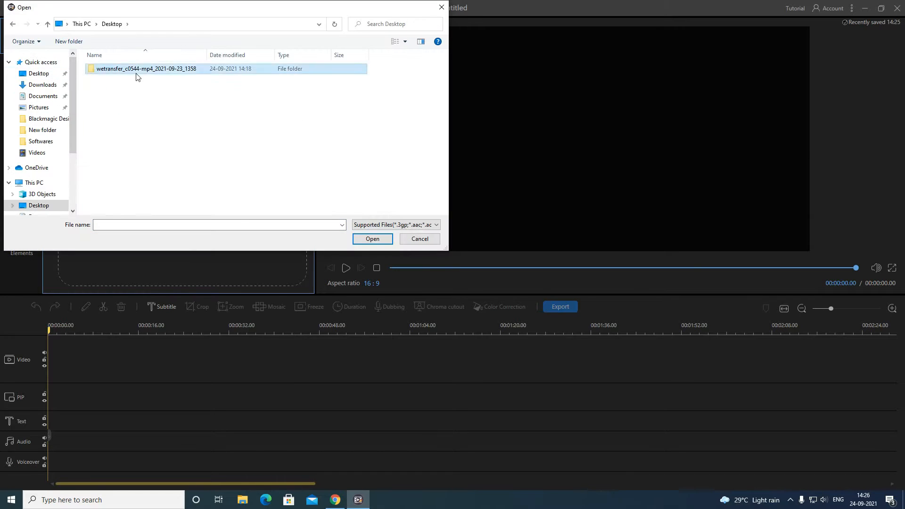
double_click(137, 77)
key("ctrl+a")
key("Return")
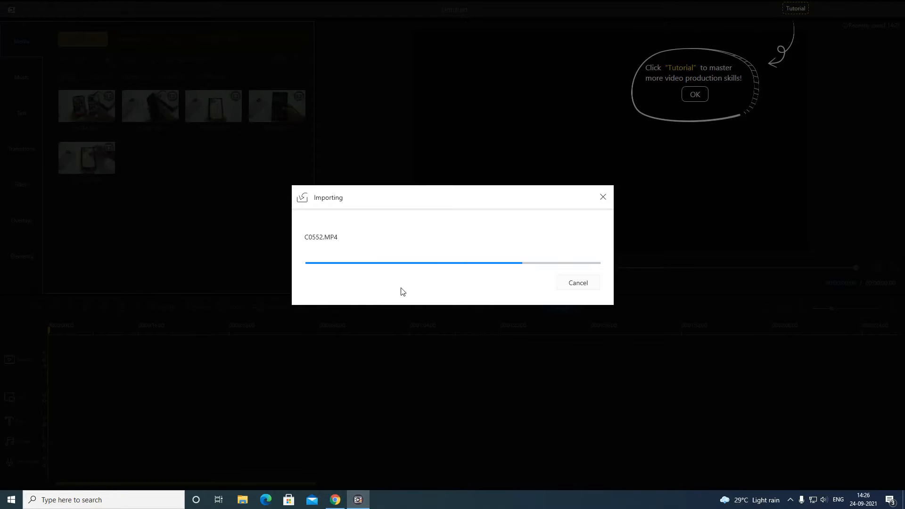
left_click(695, 94)
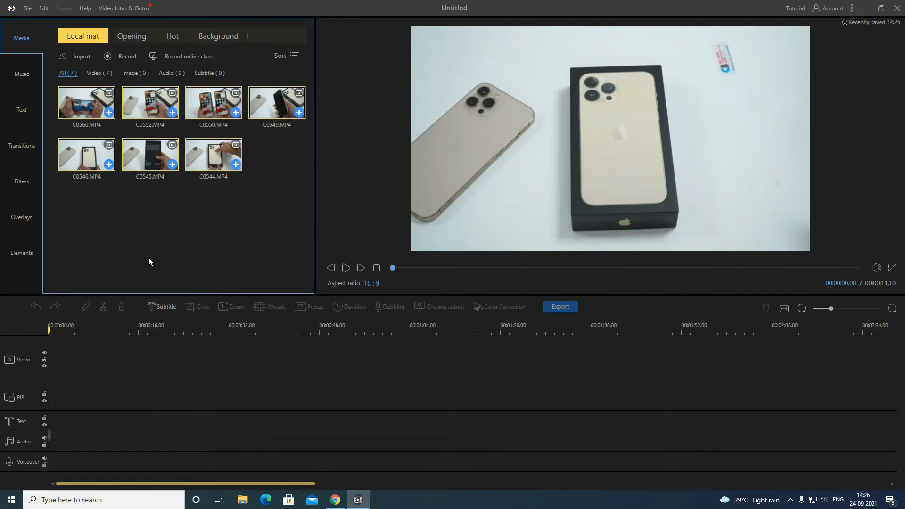
left_click(122, 205)
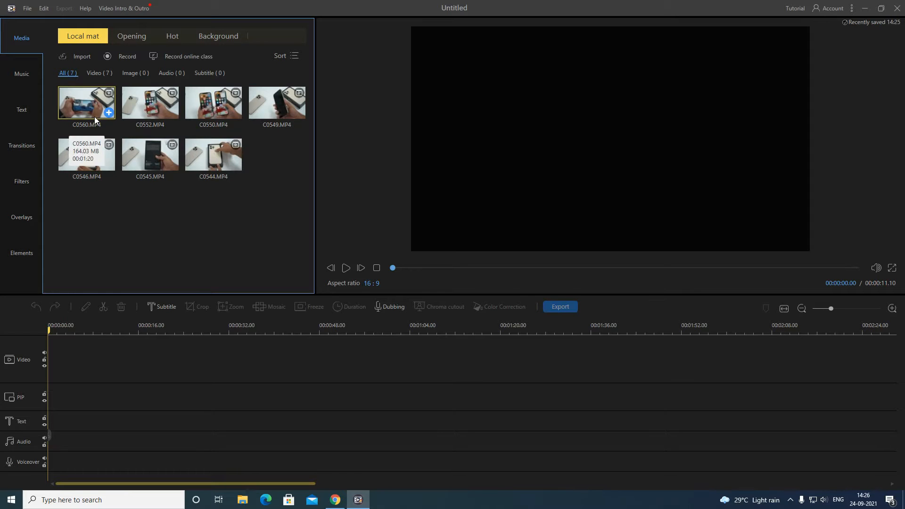
Place C0560.MP4 at the start of the video track and trim its end to 00:00:34.09
left_click_drag(94, 117, 51, 316)
left_click_drag(60, 367, 60, 365)
left_click(97, 364)
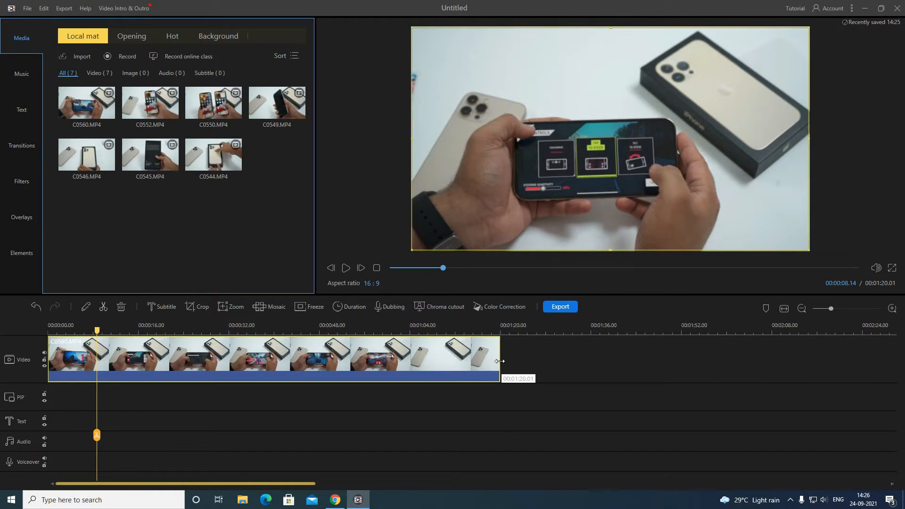
left_click_drag(500, 361, 242, 361)
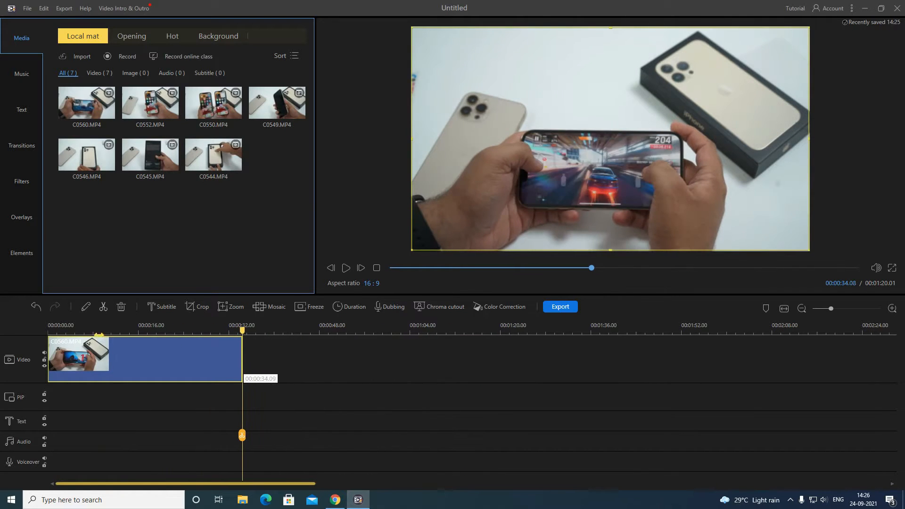
Split the C0560.MP4 clip at 00:00:14.04 and delete its second part
left_click(127, 329)
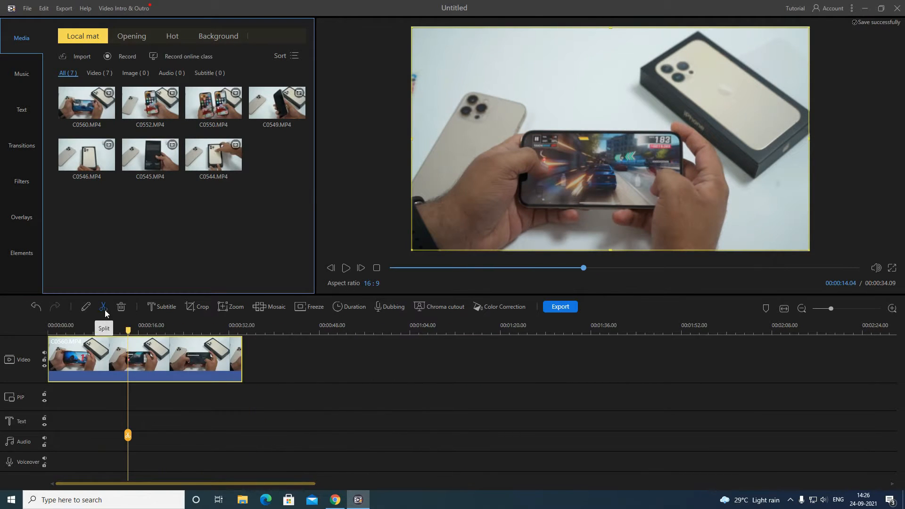
left_click(105, 310)
right_click(138, 358)
left_click(136, 345)
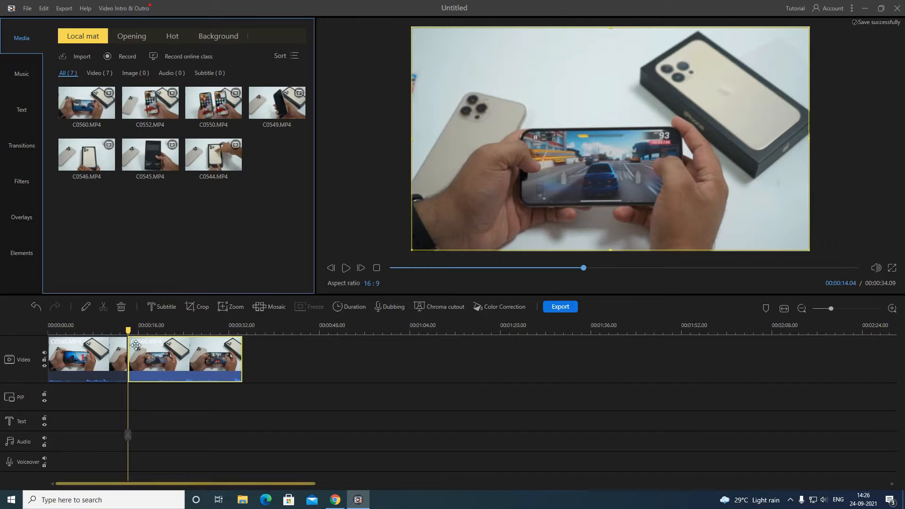
key("Delete")
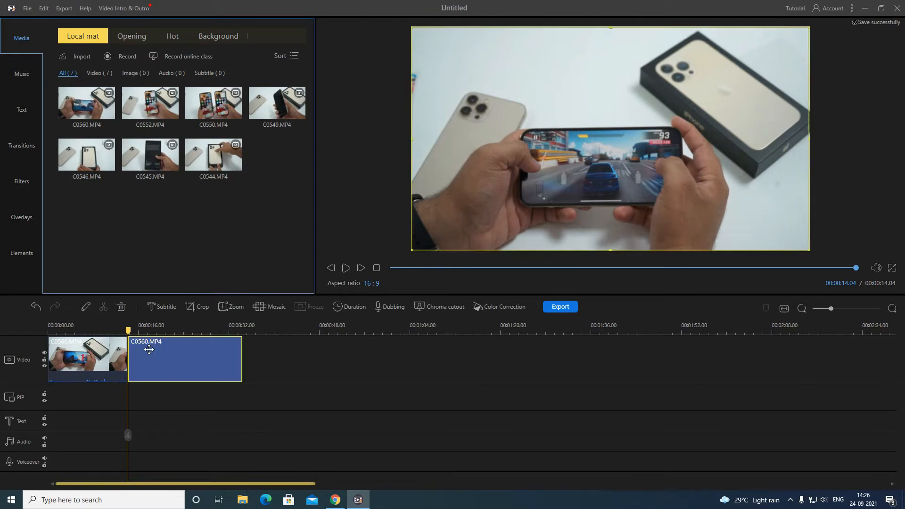
Undo the deletion and the split of the C0560.MP4 clip
key("ctrl+z")
key("ctrl+z")
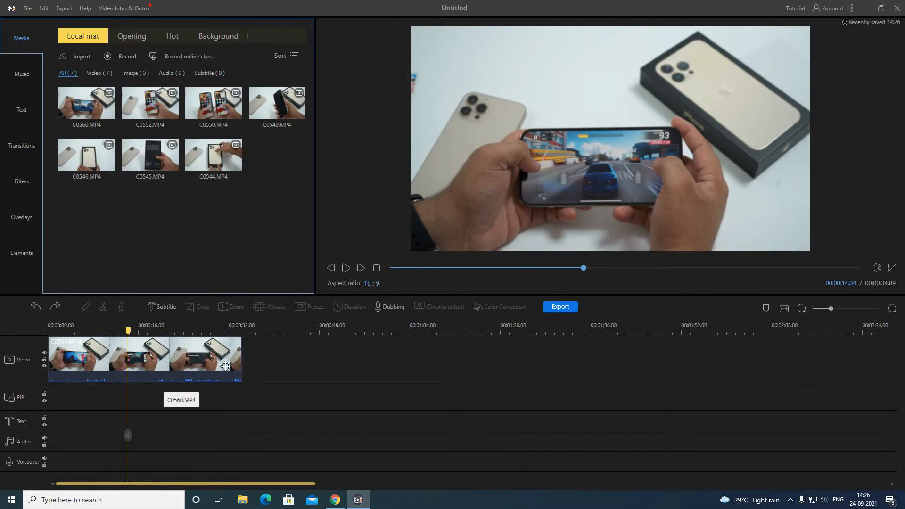
Mute the C0560.MP4 clip and give it a zoom effect framed on the hands and phone, with the aspect ratio kept
right_click(178, 364)
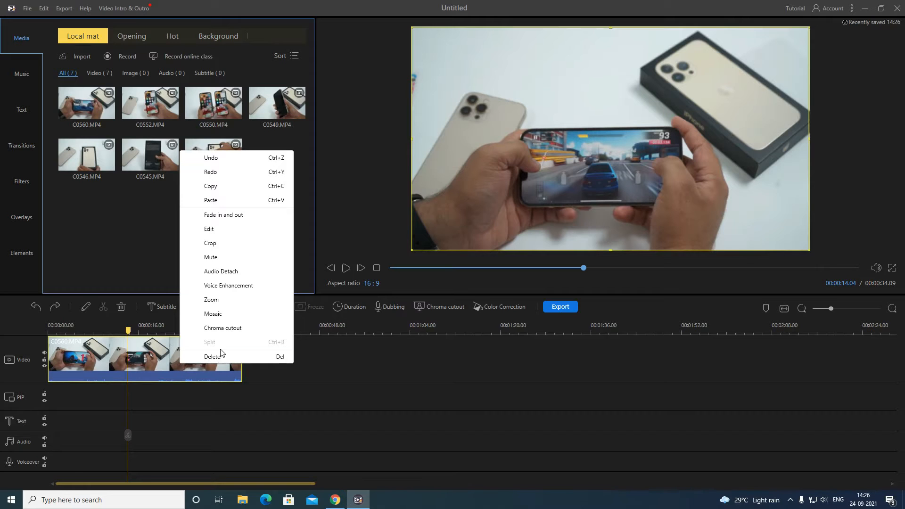
left_click(213, 259)
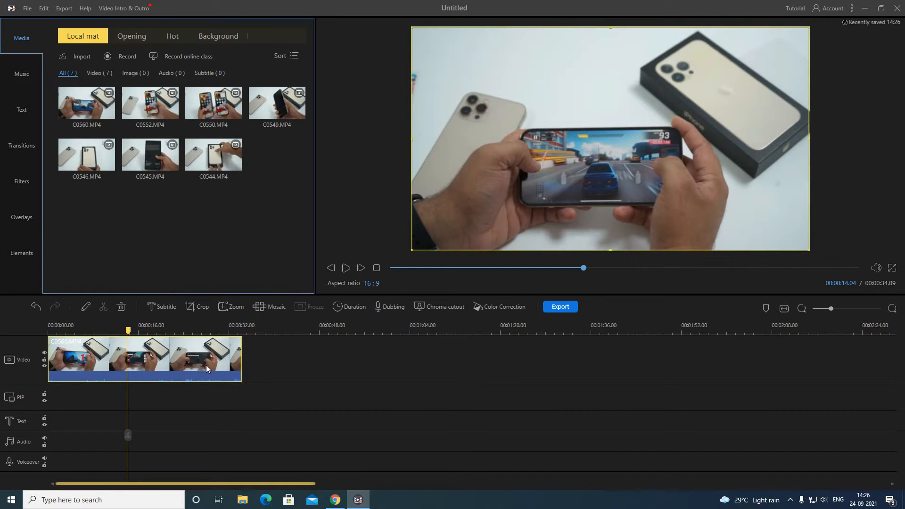
right_click(206, 366)
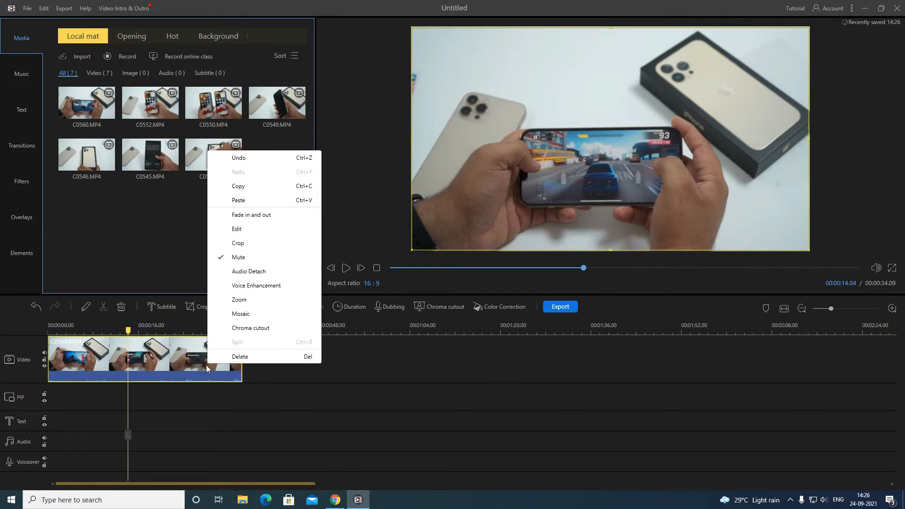
left_click(239, 300)
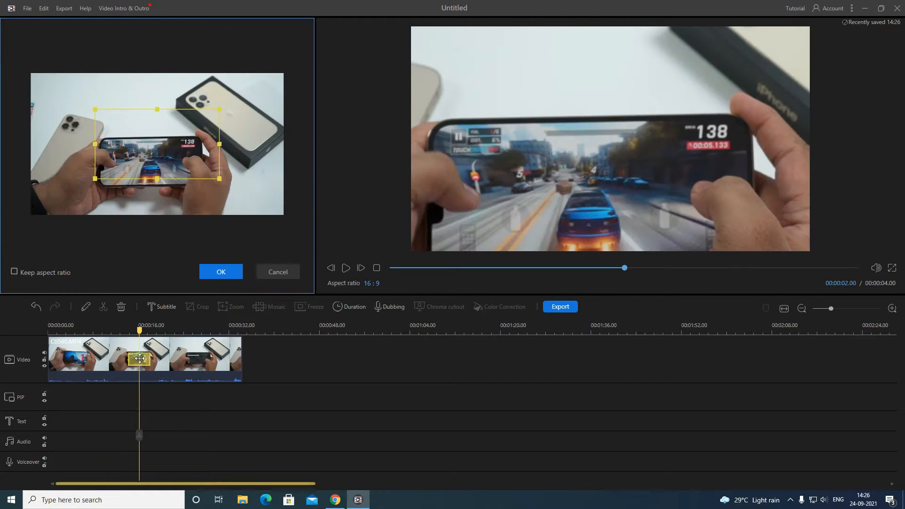
left_click_drag(220, 179, 251, 205)
left_click_drag(95, 109, 40, 86)
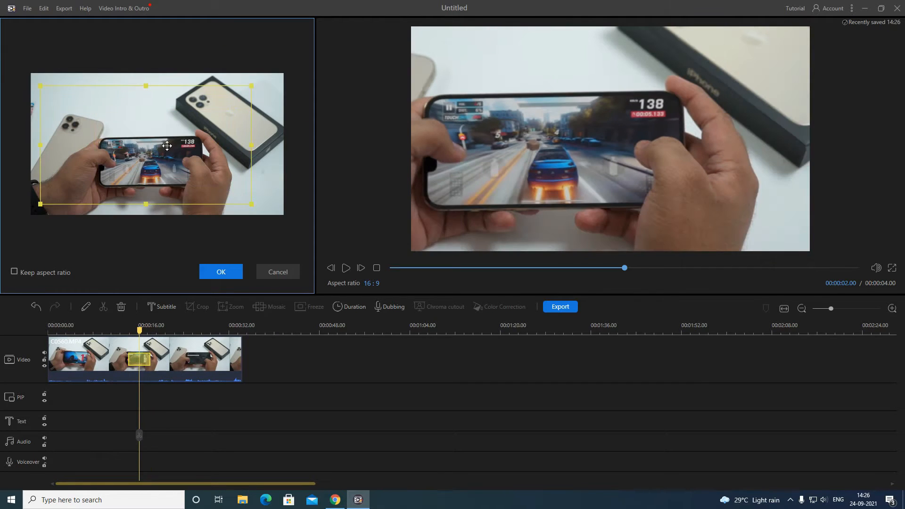
left_click(14, 272)
left_click_drag(207, 175, 212, 185)
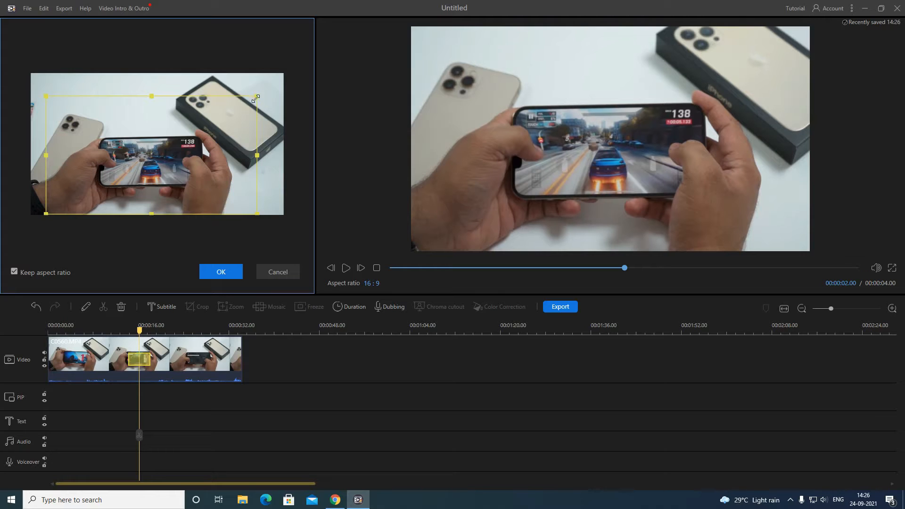
left_click_drag(255, 98, 221, 128)
left_click(221, 271)
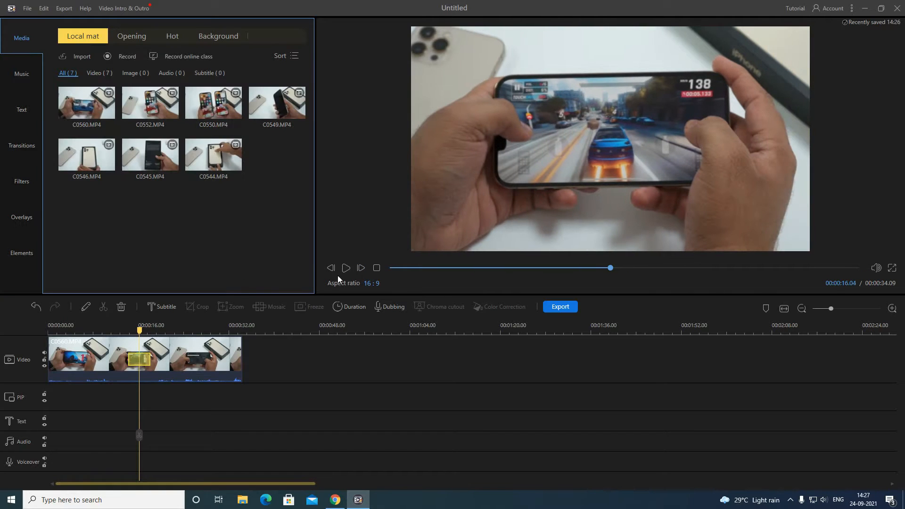
left_click(346, 271)
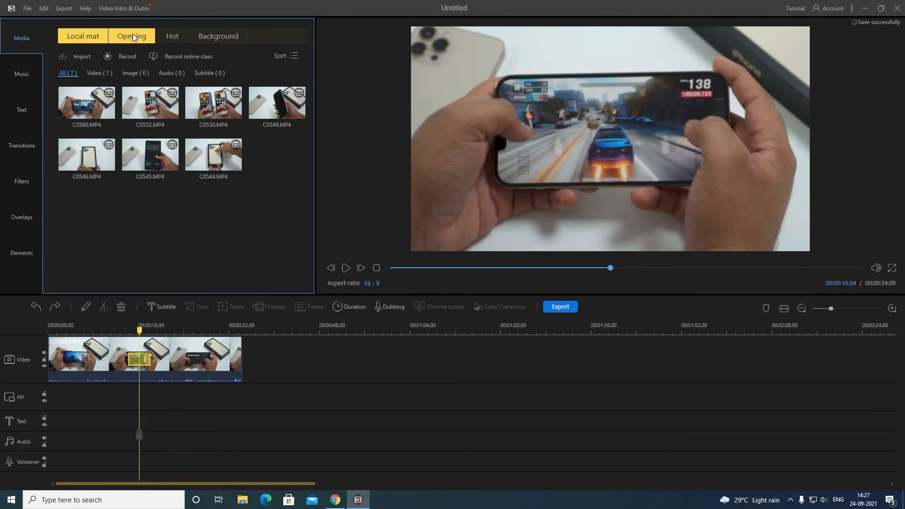
Add the "A few moments later" opening to the end of the video track
left_click(132, 36)
key("space")
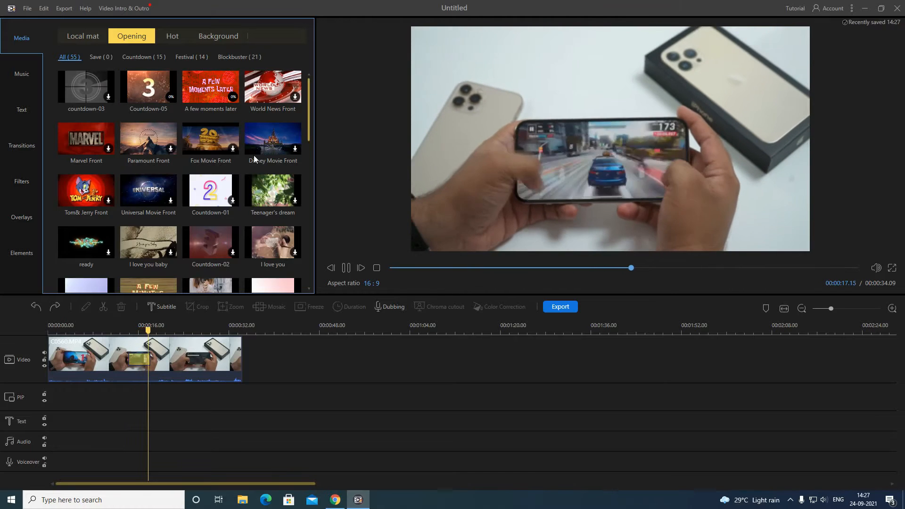
left_click_drag(310, 137, 244, 112)
left_click(232, 97)
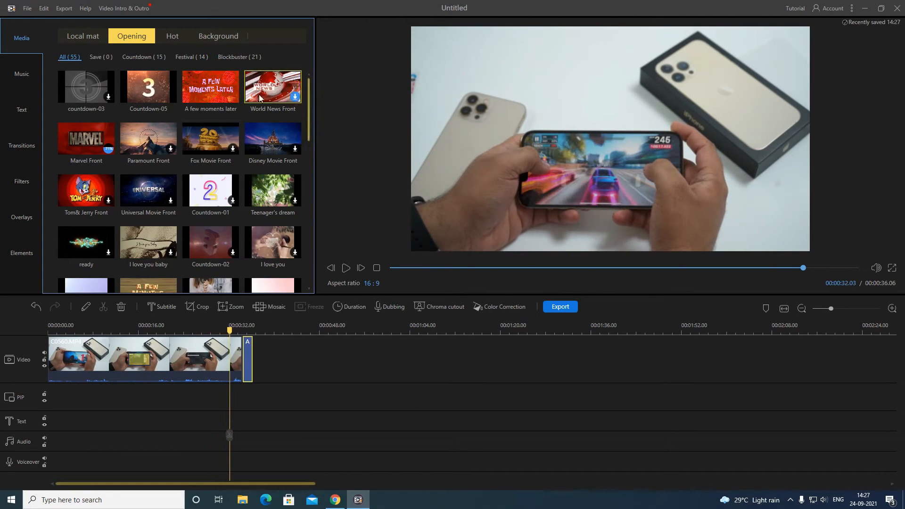
Insert the Countdown-05 opening at the start of the video track and play it back
left_click_drag(153, 92, 56, 371)
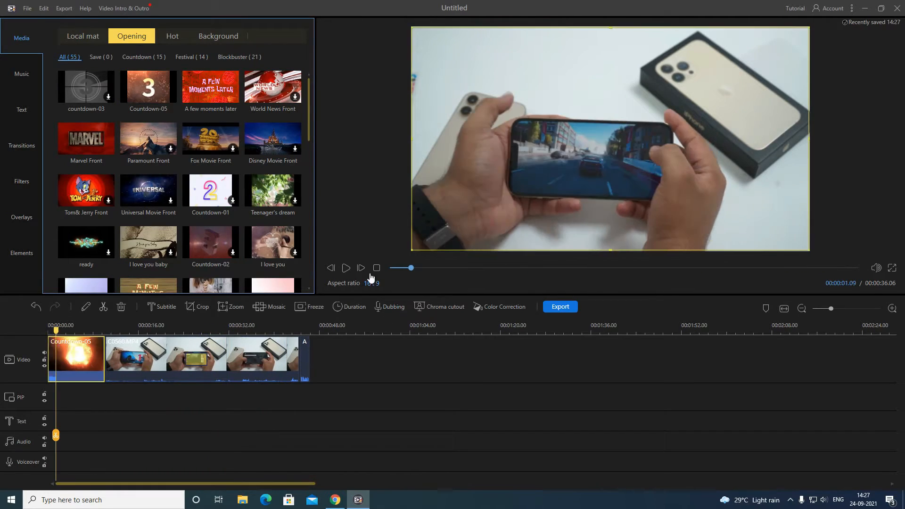
left_click(347, 268)
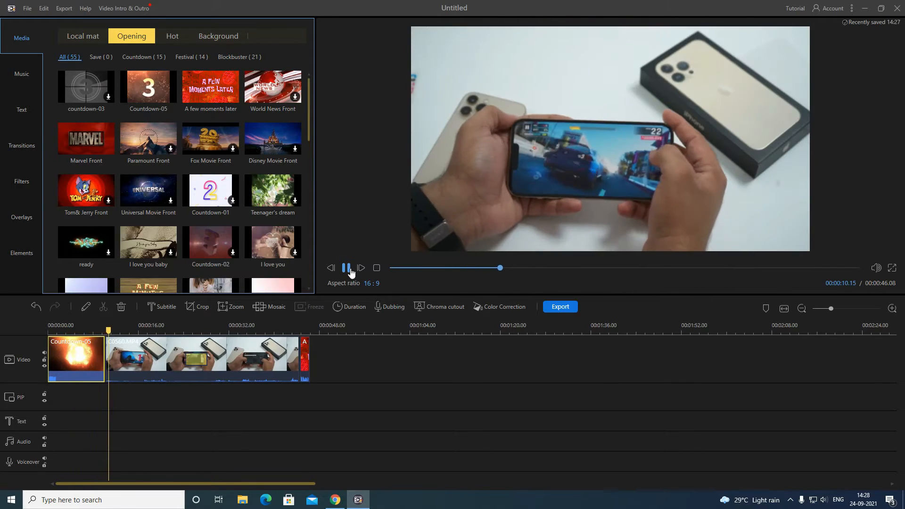
left_click(346, 268)
Insert the Vlog clip from the Hot collection between Countdown-05 and C0560.MP4 and play it back
left_click(173, 36)
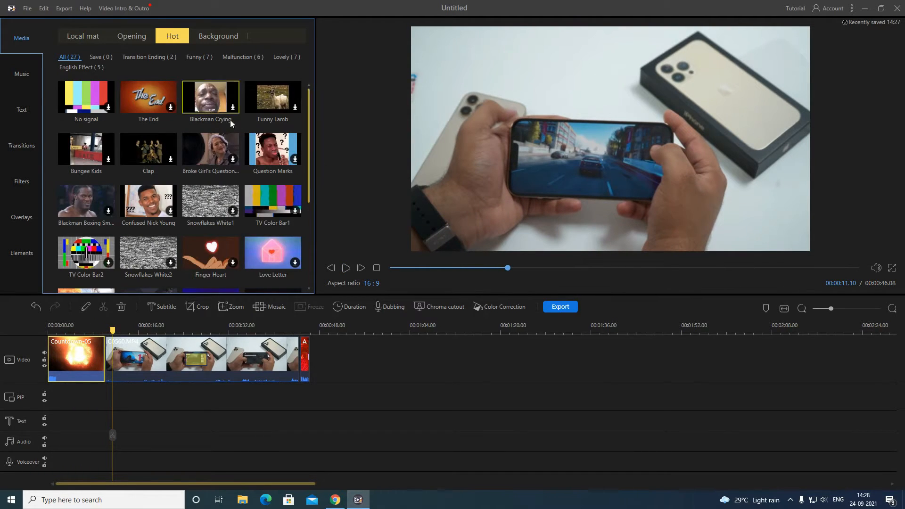
left_click_drag(308, 153, 308, 234)
left_click(210, 223)
left_click_drag(218, 230, 112, 352)
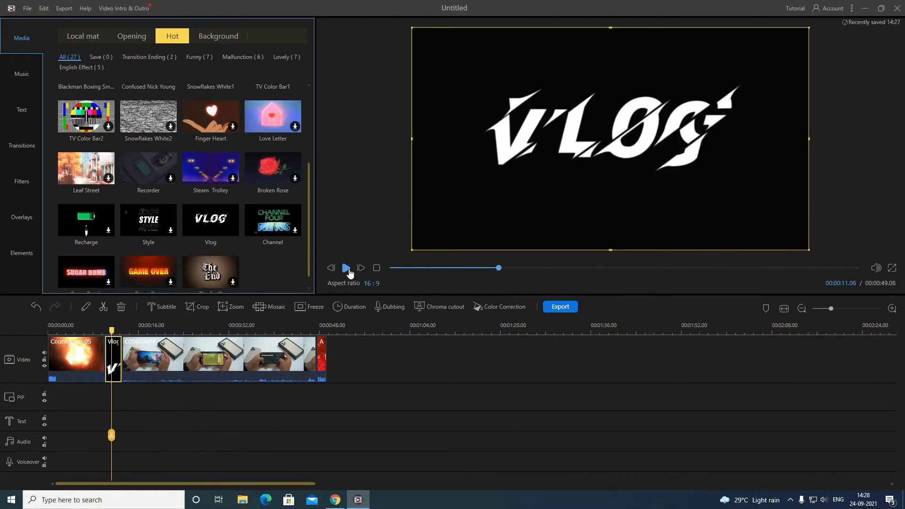
left_click(346, 267)
left_click_drag(309, 236, 321, 121)
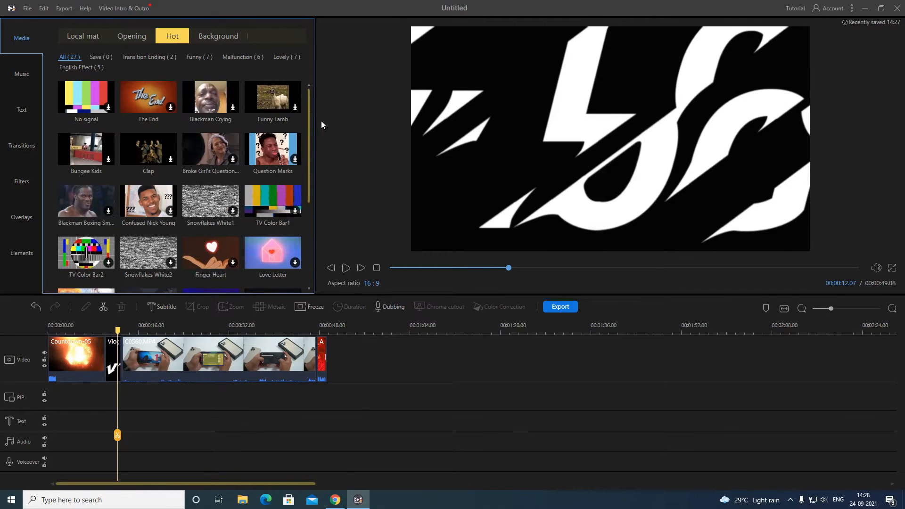
Look through the background collection and preview backgrounds 30 and 4
left_click(218, 35)
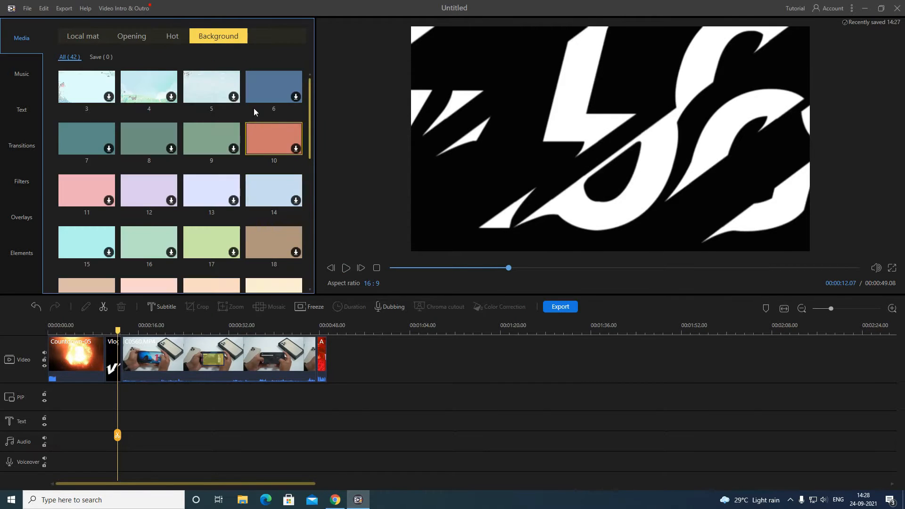
left_click_drag(310, 112, 310, 166)
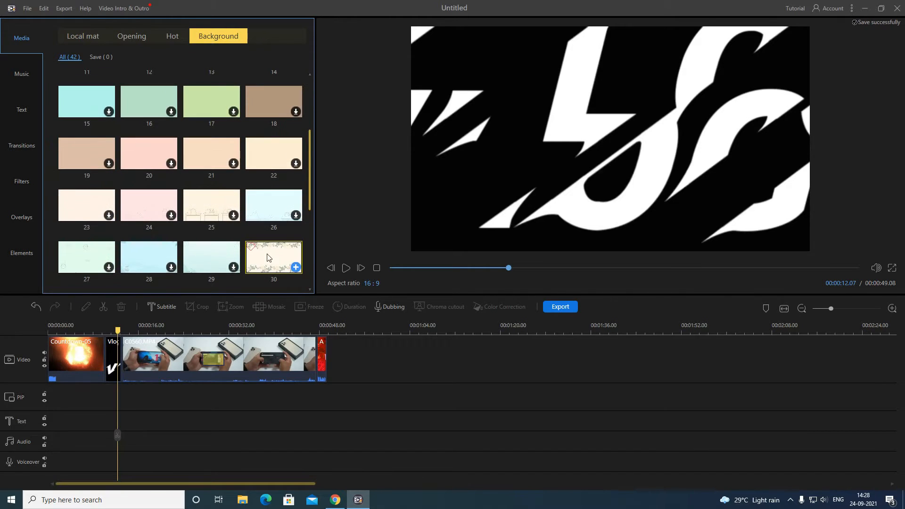
left_click(267, 257)
left_click_drag(310, 198, 311, 114)
left_click(149, 87)
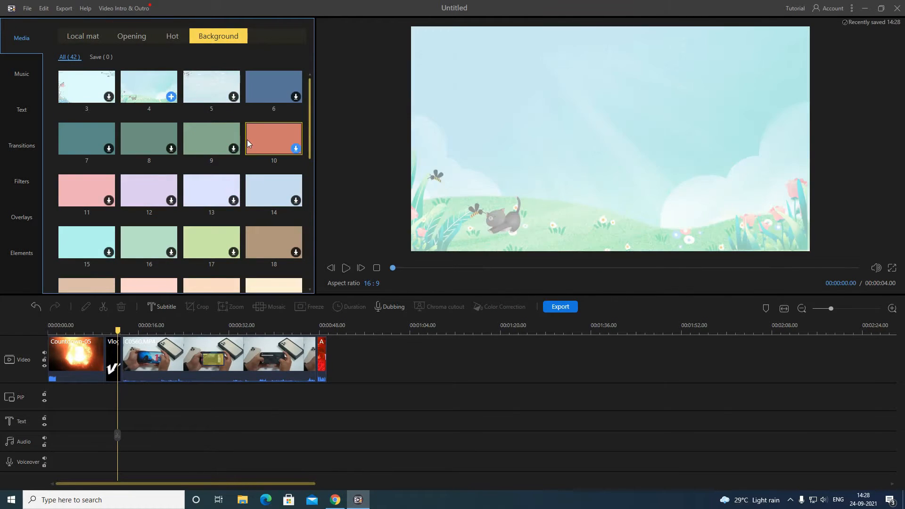
Look at the music library and its download options, and open the sound effects collection
left_click(21, 74)
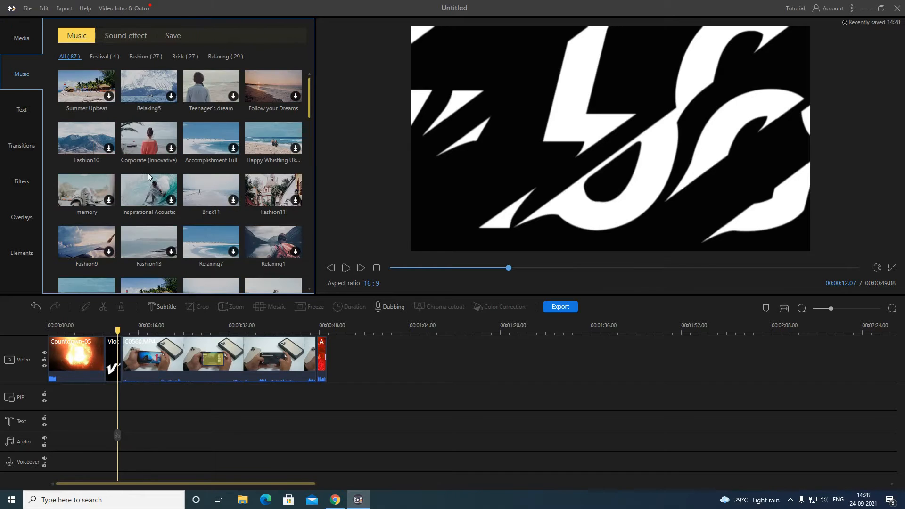
right_click(148, 172)
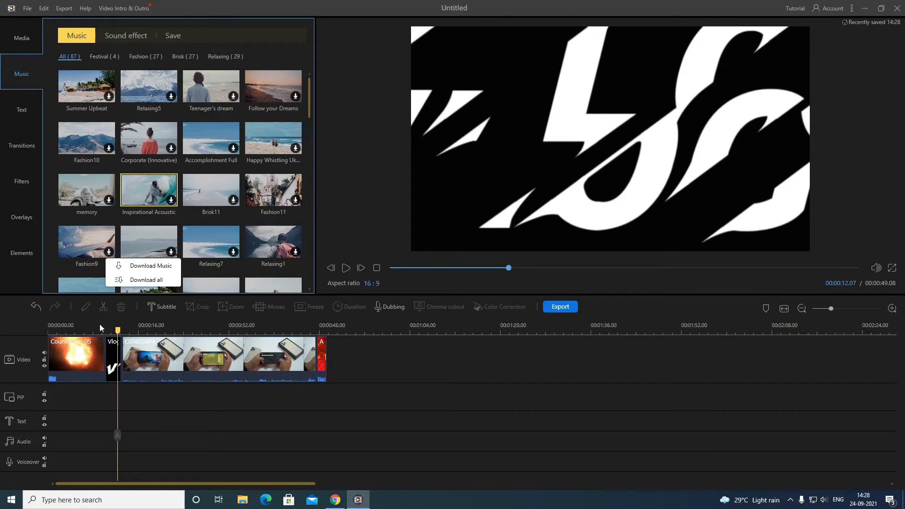
left_click(305, 128)
left_click(122, 38)
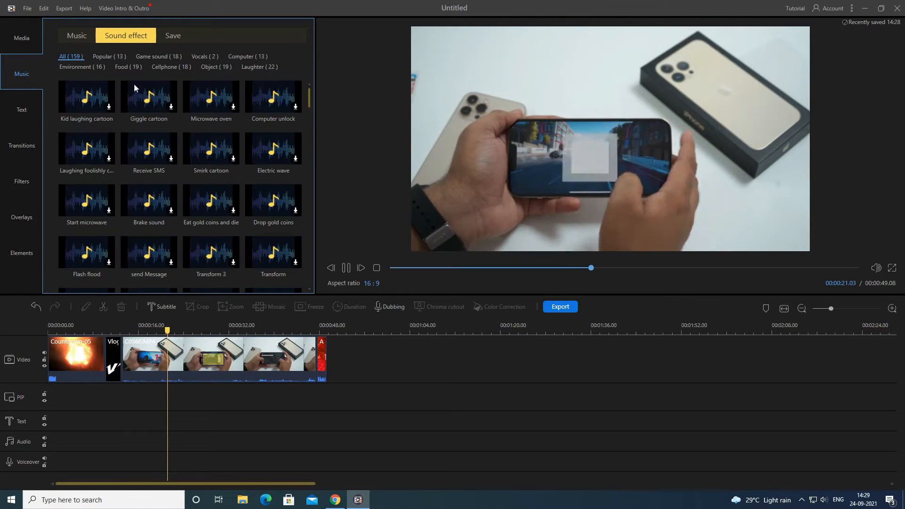
Download and preview the Laughing foolishly cartoon sound effect, and return to the music collection
left_click(92, 162)
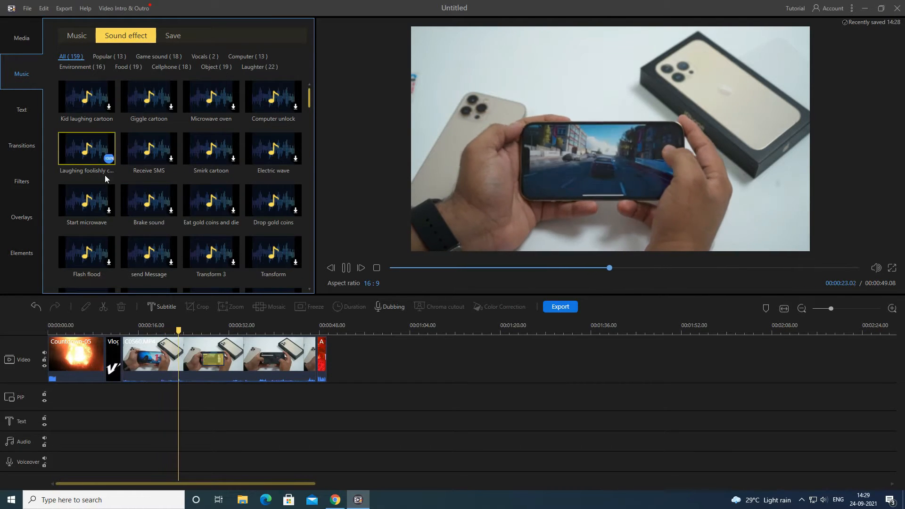
double_click(93, 153)
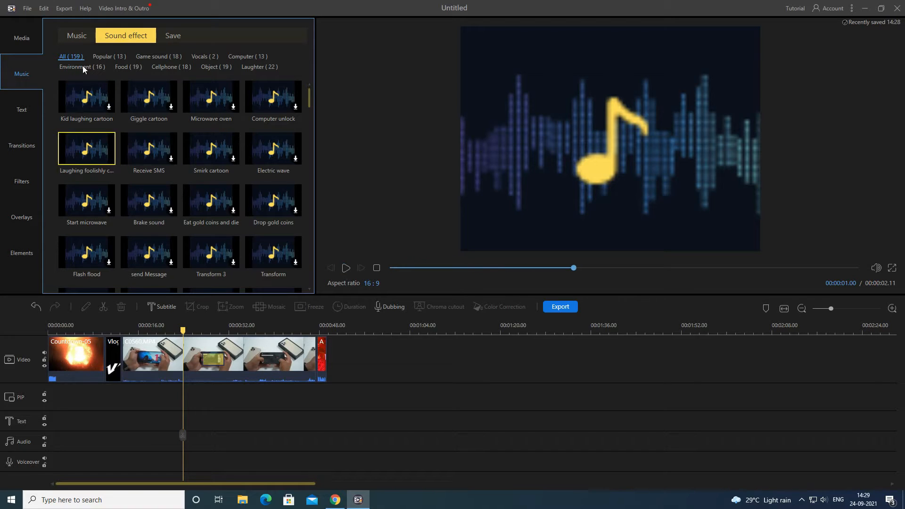
left_click(76, 42)
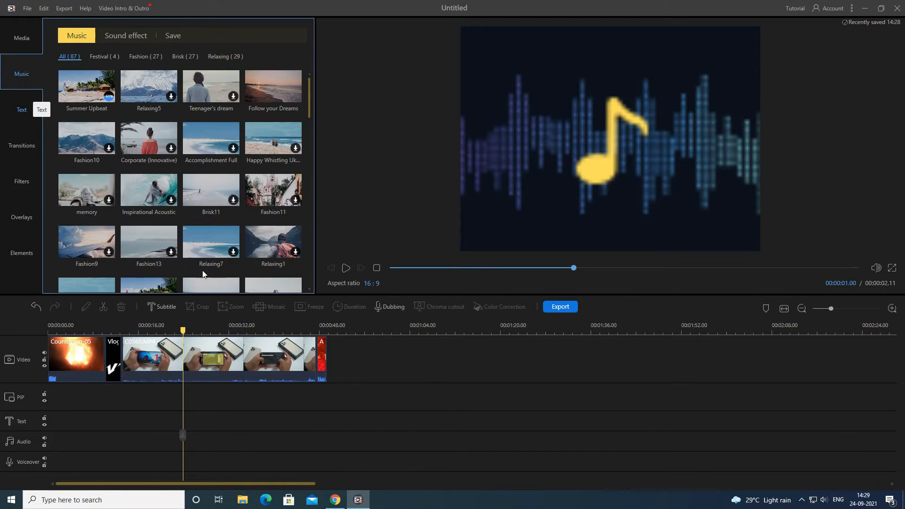
Add a TitleMotion2 text at the start of C0560.MP4 and change its main title to "iPhone 13 Pro Max Review"
left_click(27, 107)
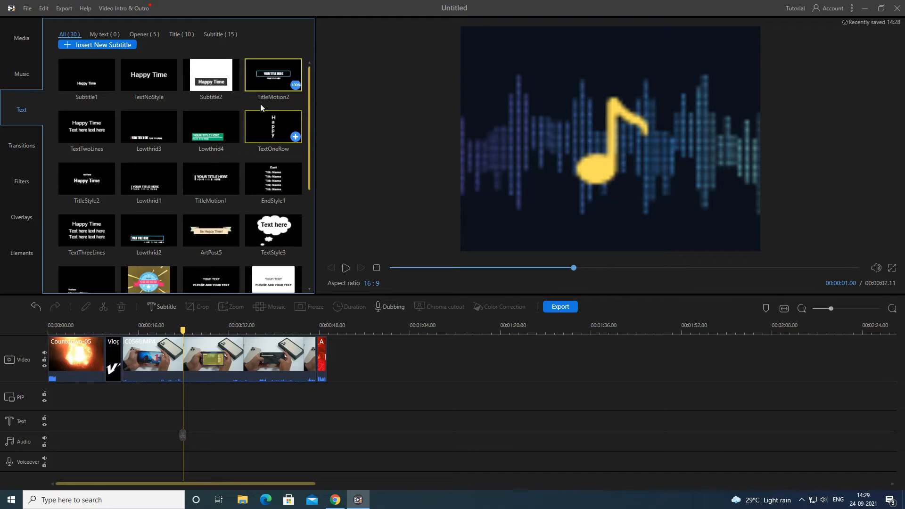
left_click_drag(255, 85, 128, 422)
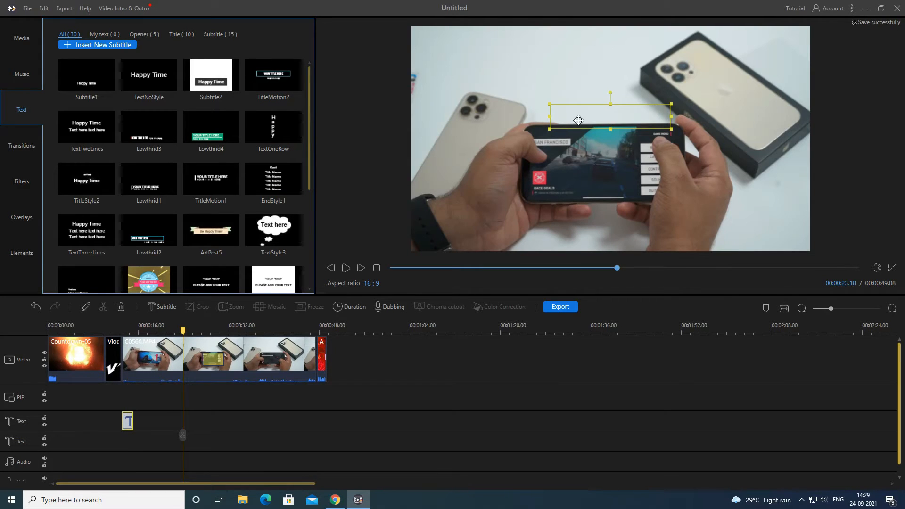
double_click(579, 121)
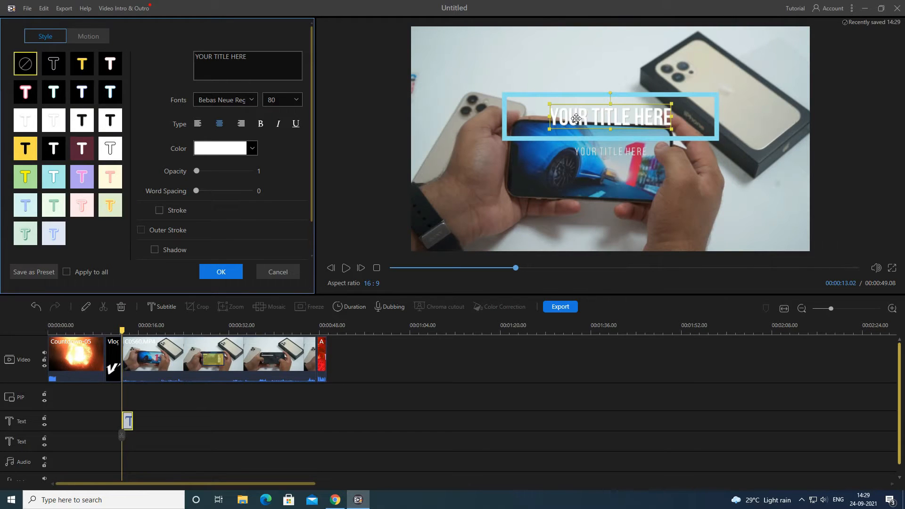
left_click_drag(281, 64, 2, 46)
type("iPhone 1")
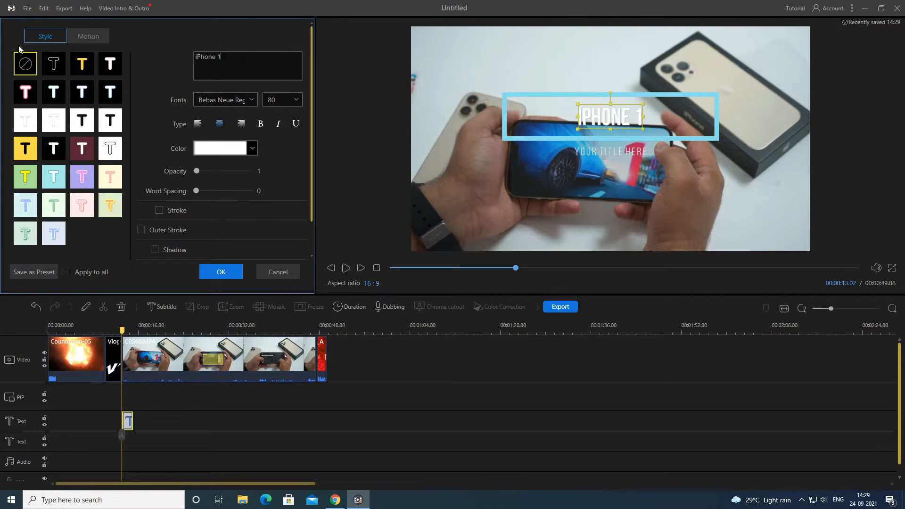
type("3 Pro Max Review")
Move the title and its frame to the lower-left of the picture and set its font to Gabriola at size 100
left_click_drag(525, 132, 438, 238)
left_click_drag(520, 106, 439, 206)
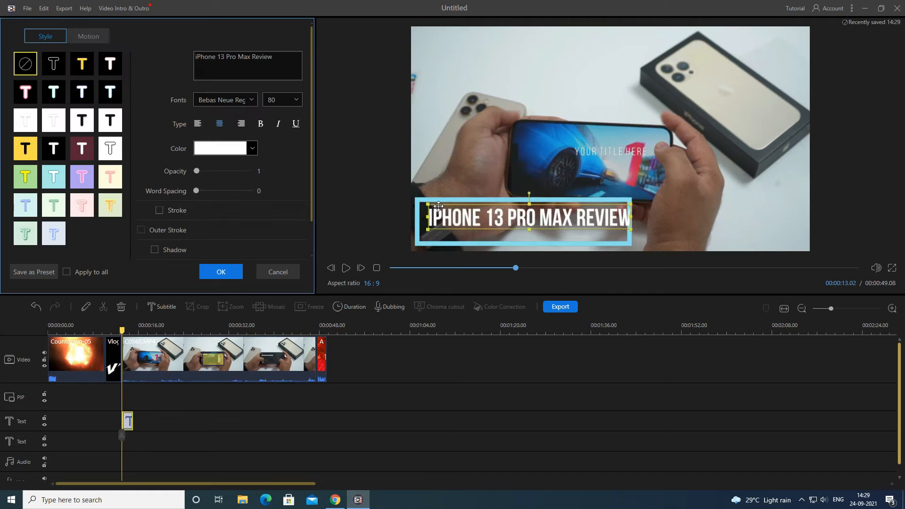
left_click(246, 100)
scroll(219, 241, "down", 3)
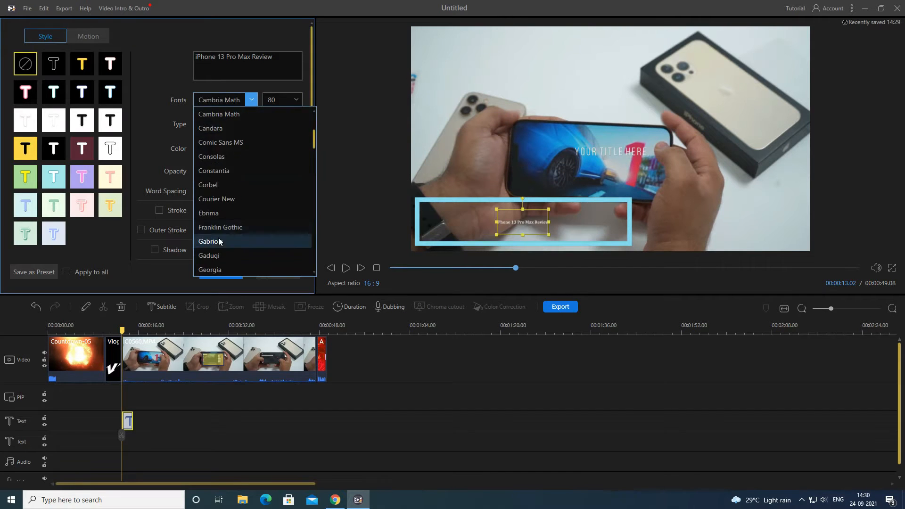
left_click(219, 241)
left_click(297, 100)
left_click(282, 229)
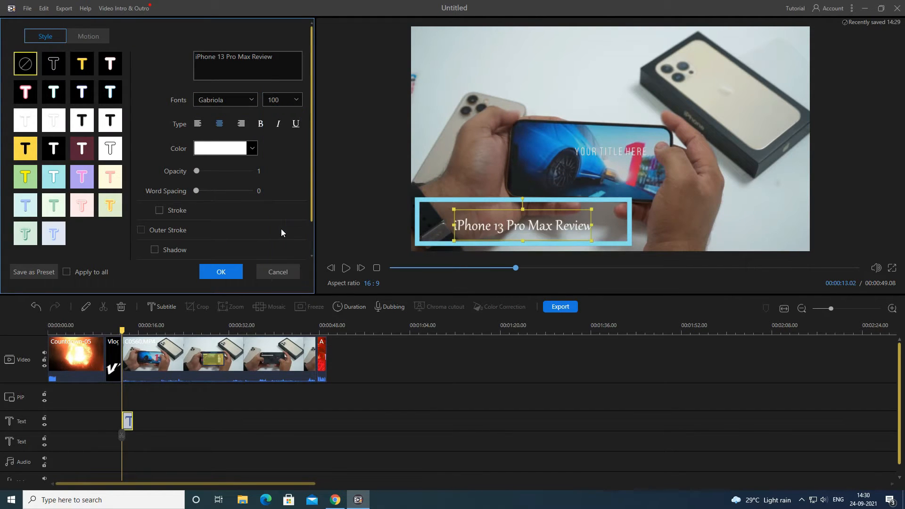
Format the title text as black, left-aligned, bold and underlined, with opacity 0
left_click(252, 148)
left_click(286, 283)
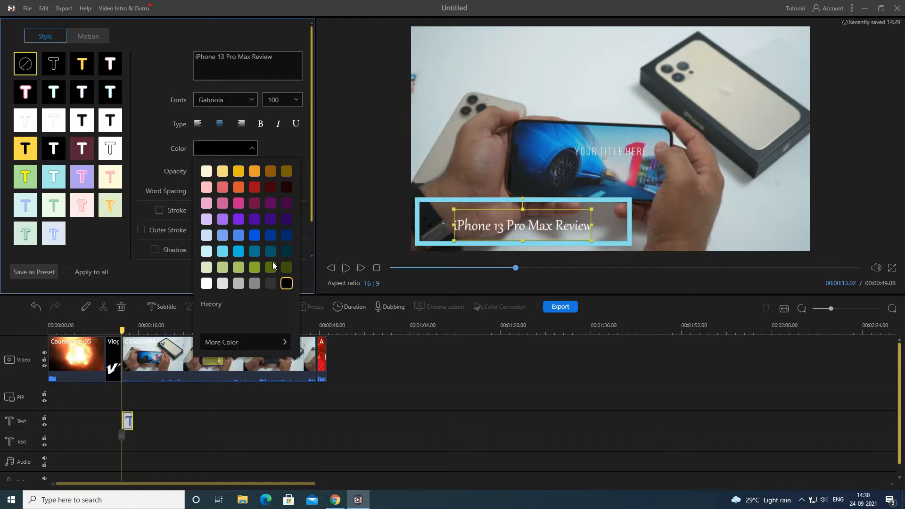
left_click(199, 128)
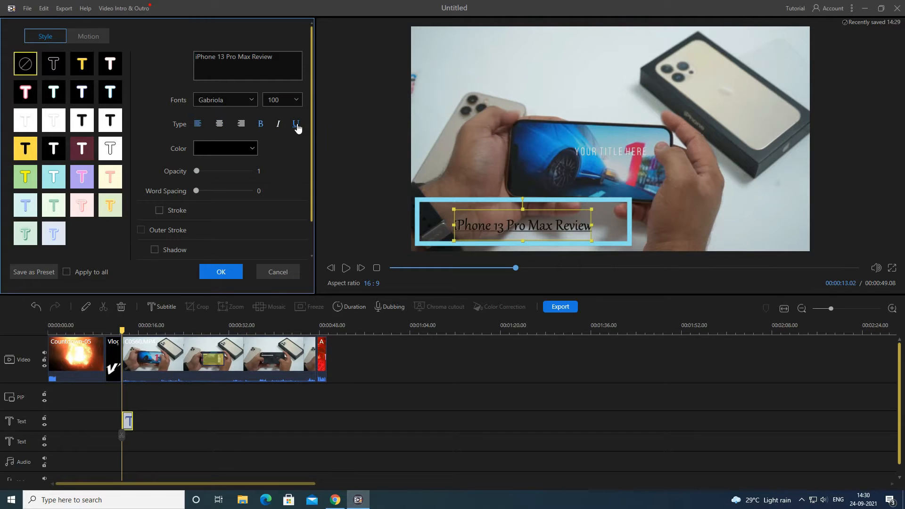
left_click_drag(312, 150, 310, 189)
left_click_drag(198, 134, 178, 174)
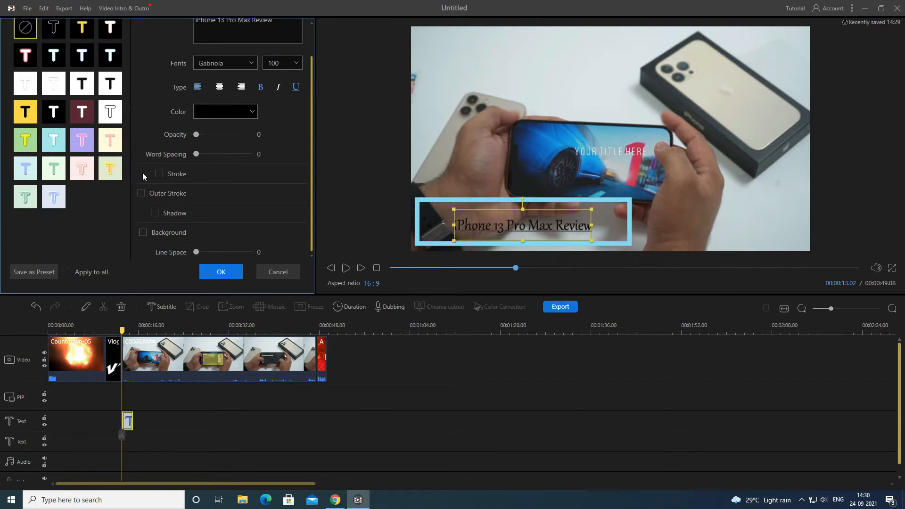
Try the maroon, white outlined and light-blue style presets on the title
scroll(310, 245, "up", 2)
left_click(88, 151)
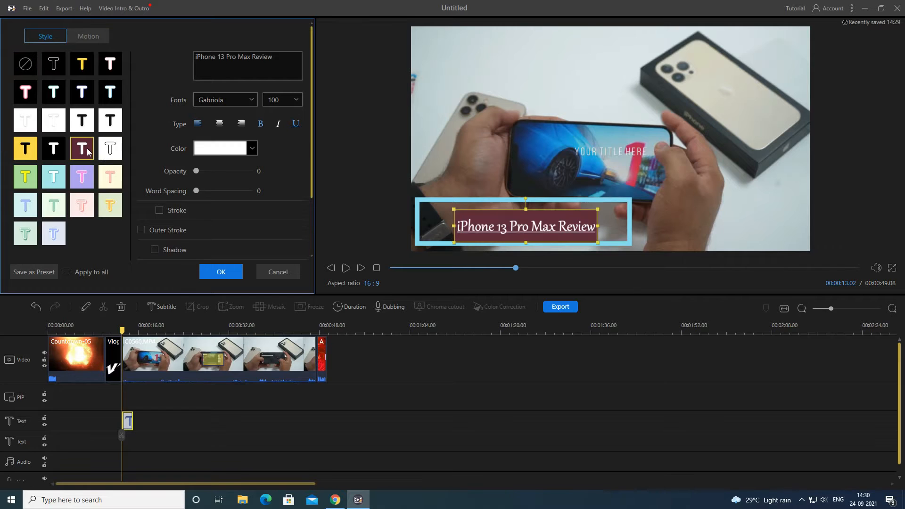
left_click(119, 156)
left_click(26, 207)
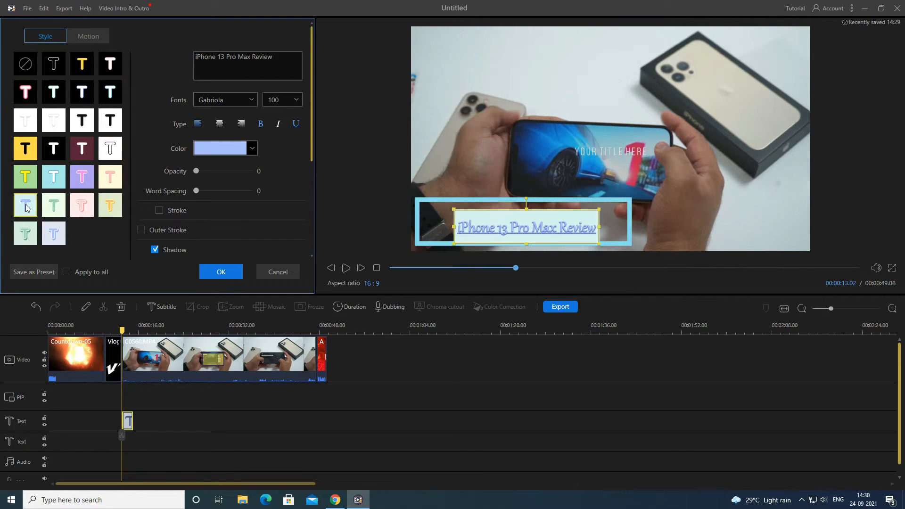
Apply the yellow style preset with black stroke and the counterclockwise rotation motion to the title, and accept the changes
left_click(90, 67)
left_click(51, 143)
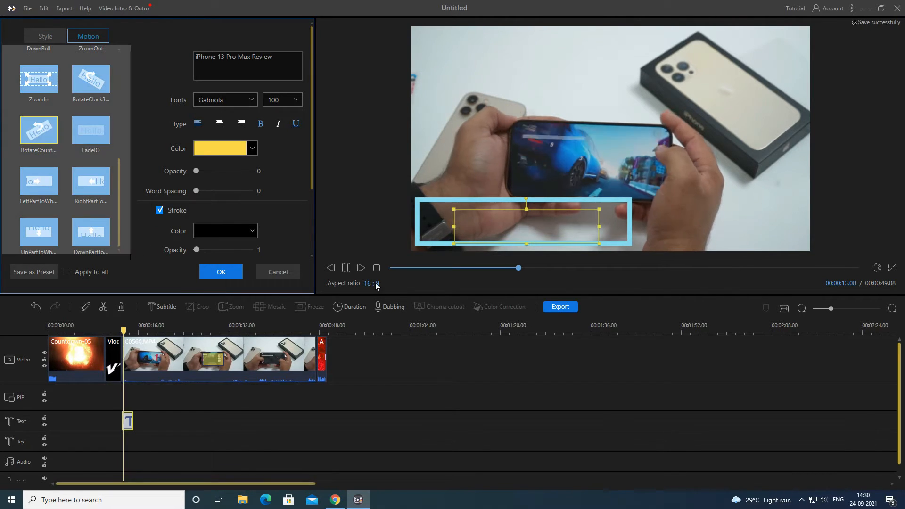
left_click(221, 272)
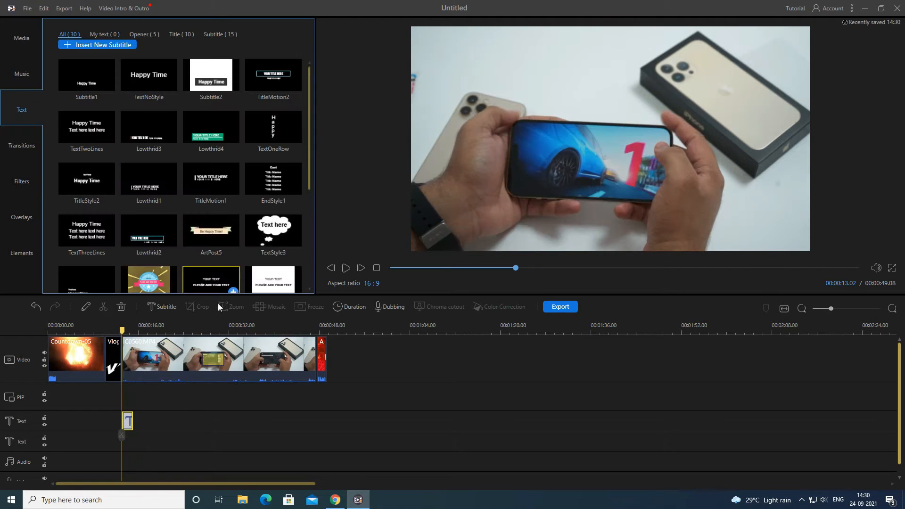
Append C0544.MP4, C0546.MP4, C0545.MP4 and C0550.MP4 from the local media to the end of the video track
left_click(22, 146)
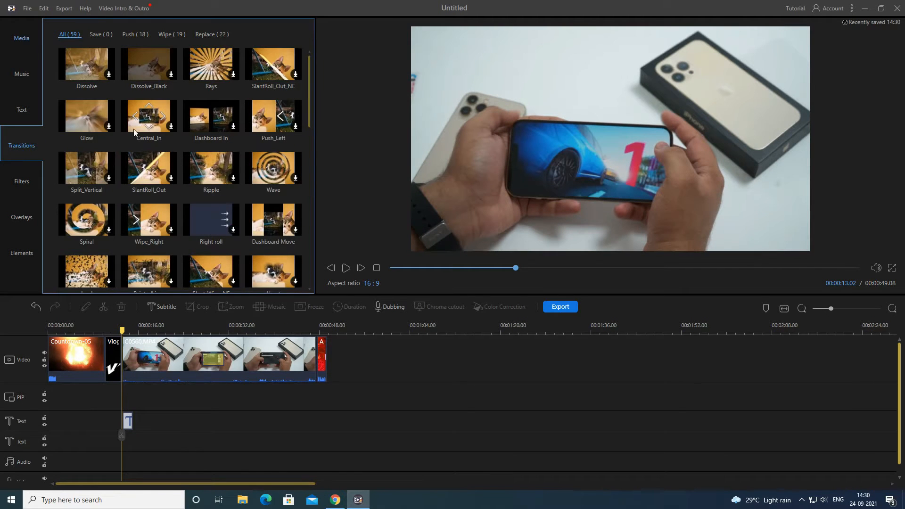
left_click(22, 38)
left_click(83, 36)
left_click_drag(214, 155, 330, 358)
left_click_drag(86, 156, 396, 358)
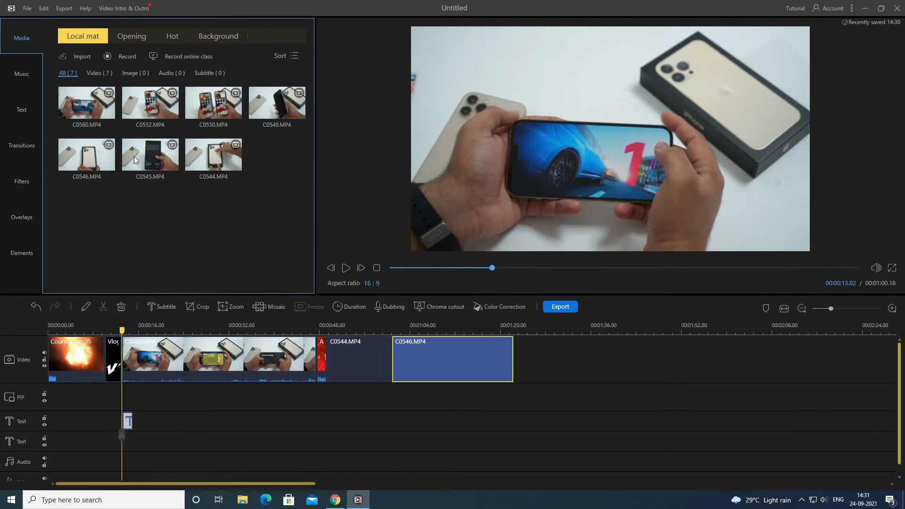
left_click_drag(134, 156, 533, 377)
left_click(235, 113)
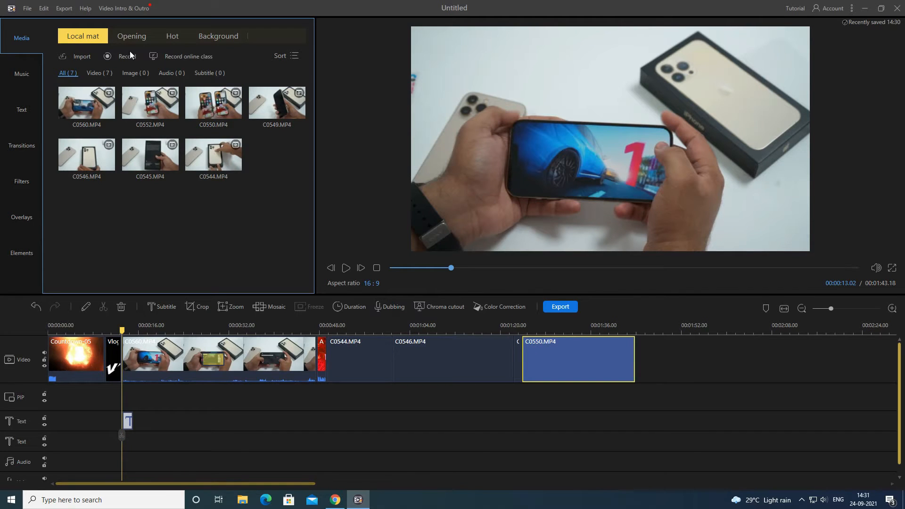
Download the SlantRoll_Out_NE, Rays, Ripple, SlantRoll_Out, Wave, Spiral and Wipe_Right transitions
left_click(22, 146)
left_click(296, 75)
left_click(233, 74)
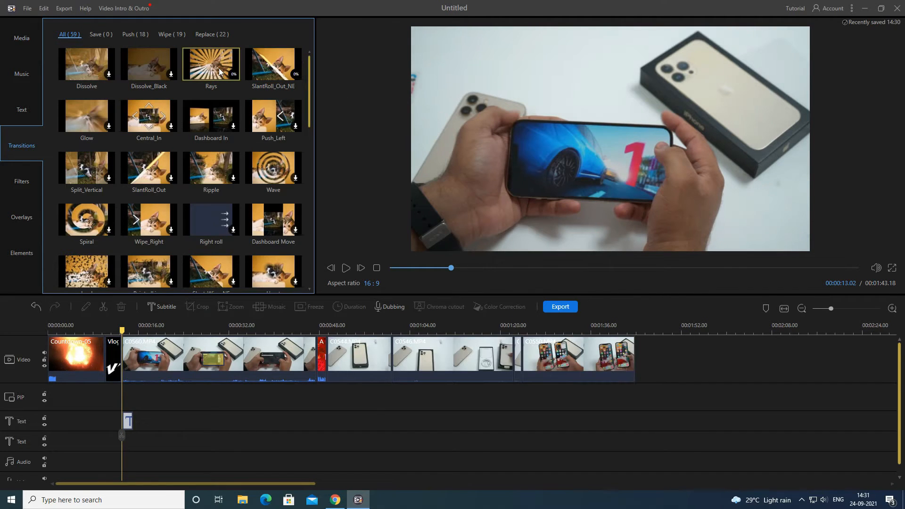
left_click(233, 178)
left_click(172, 178)
left_click(295, 178)
left_click(109, 230)
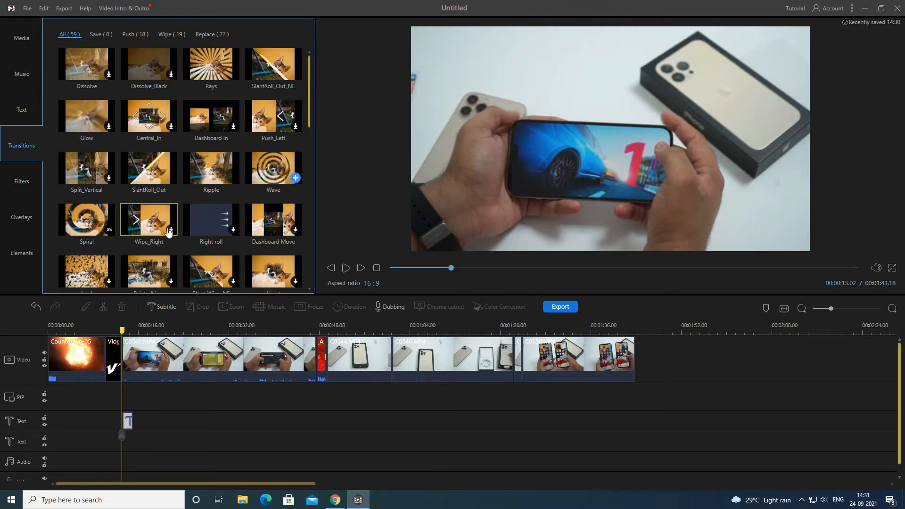
left_click_drag(310, 106, 317, 87)
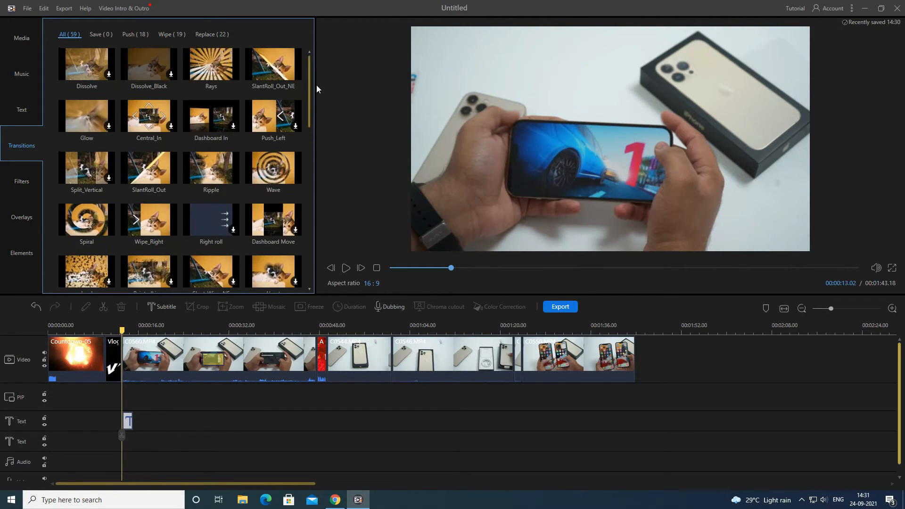
Place the Rays transition before C0560.MP4, SlantRoll_Out_NE before C0544.MP4 and Wipe_Right before C0546.MP4
left_click_drag(211, 64, 122, 357)
left_click_drag(257, 75, 326, 354)
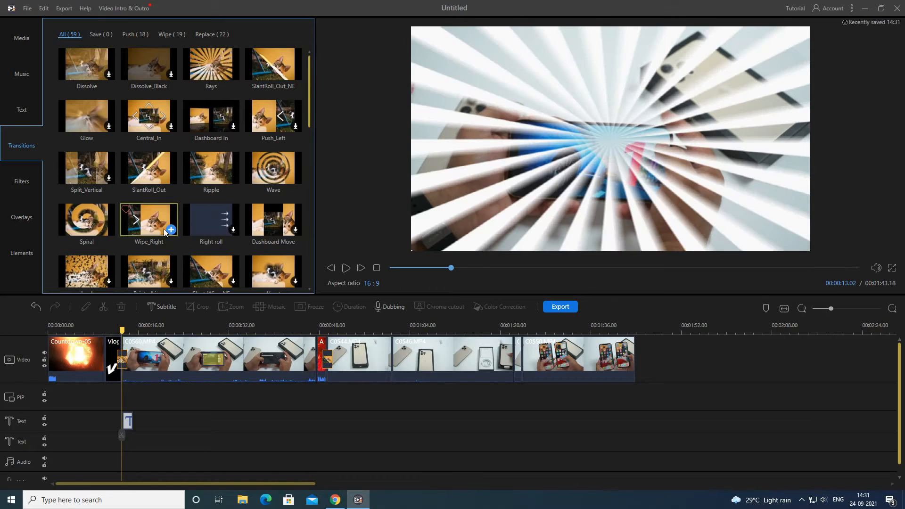
left_click_drag(393, 360, 392, 360)
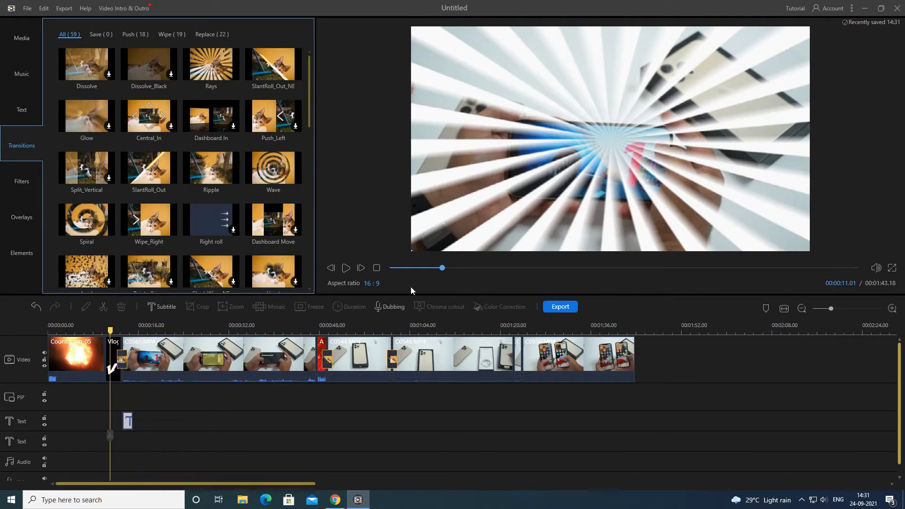
Play back the transitions and shorten the duration of Wipe_Right between C0544.MP4 and C0546.MP4
left_click(346, 269)
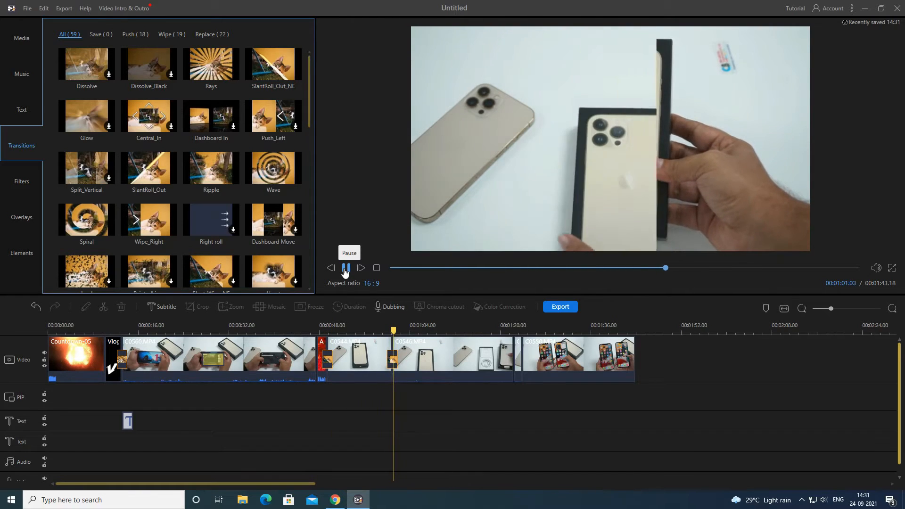
left_click(346, 268)
double_click(393, 360)
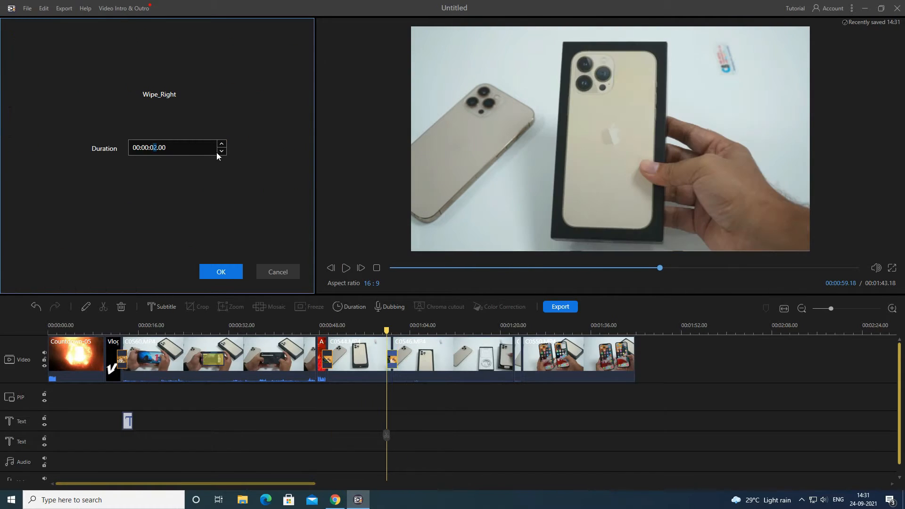
left_click(221, 272)
Look through the filter collection and preview the Beauty filter
left_click(21, 182)
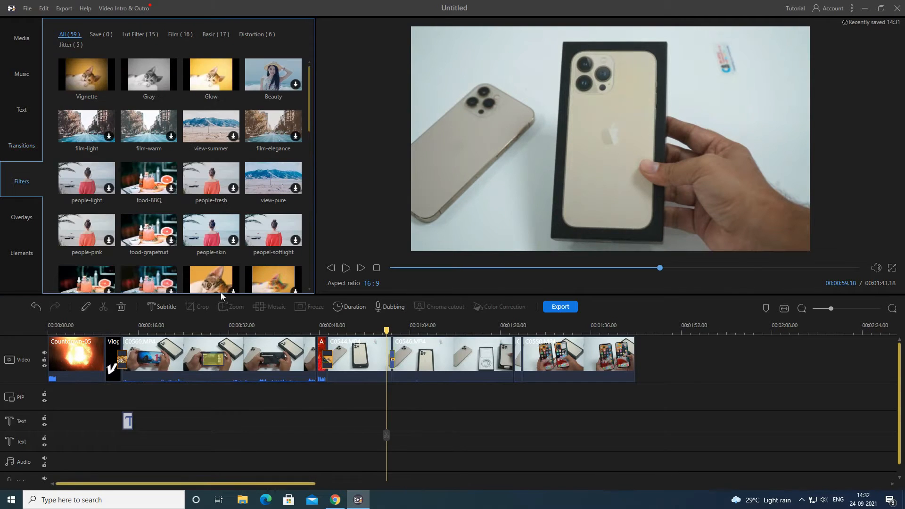
left_click(126, 88)
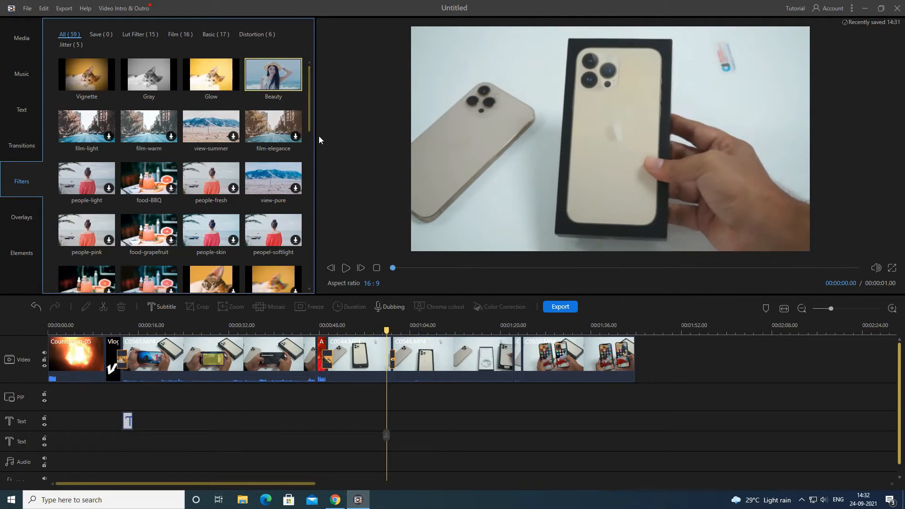
left_click_drag(310, 127, 313, 232)
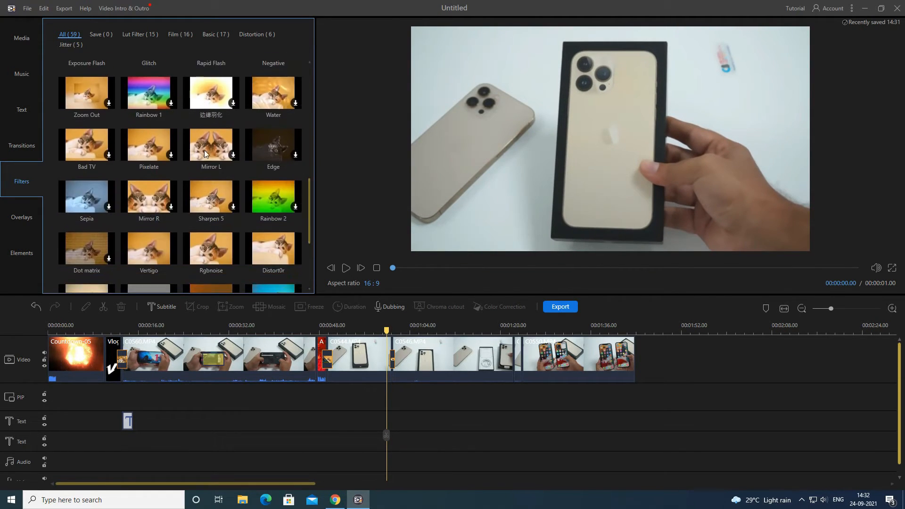
Place Overlay26 over C0544.MP4, check its look on the picture and delete it
left_click(22, 217)
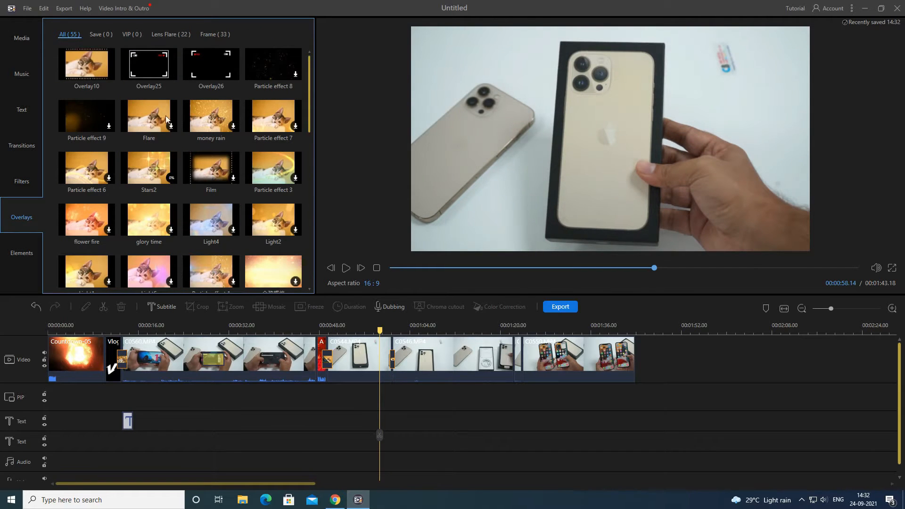
left_click_drag(212, 64, 341, 394)
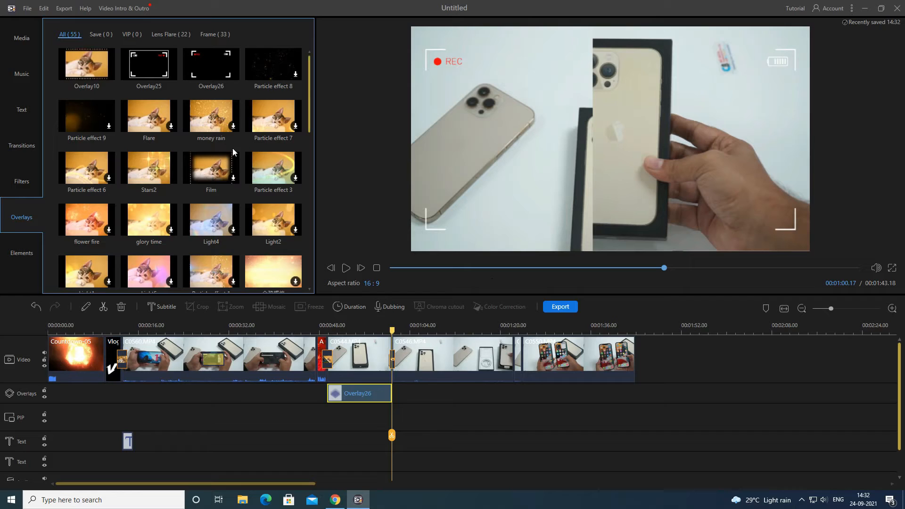
right_click(359, 395)
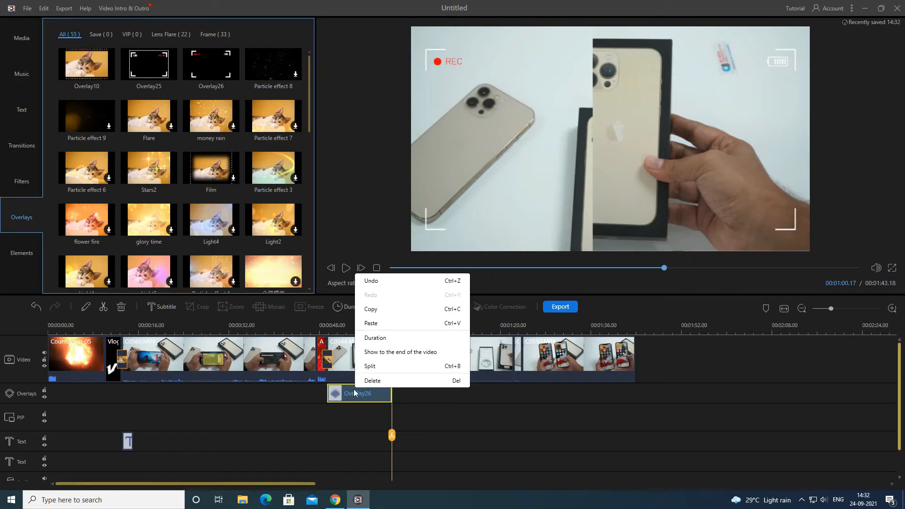
left_click(366, 400)
Download the Particle effect 3 and Film overlays and place another overlay over C0544.MP4
left_click(264, 176)
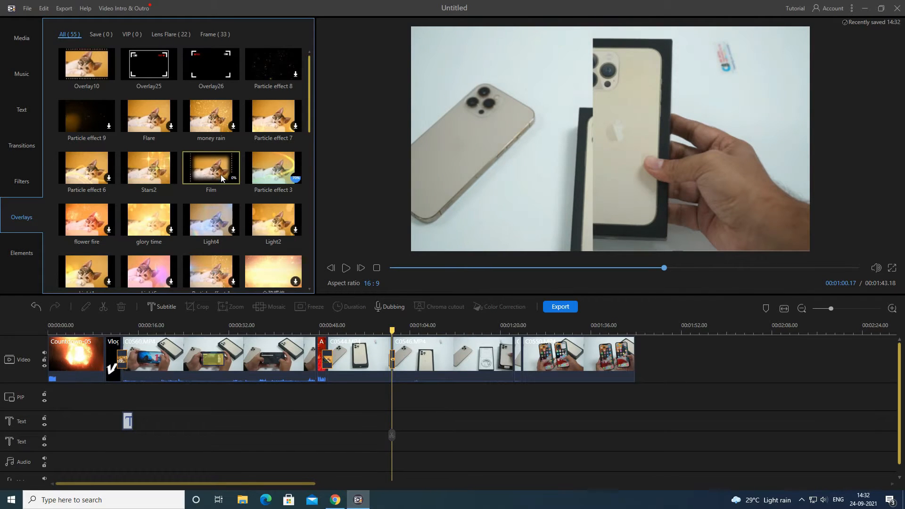
left_click_drag(221, 175, 338, 398)
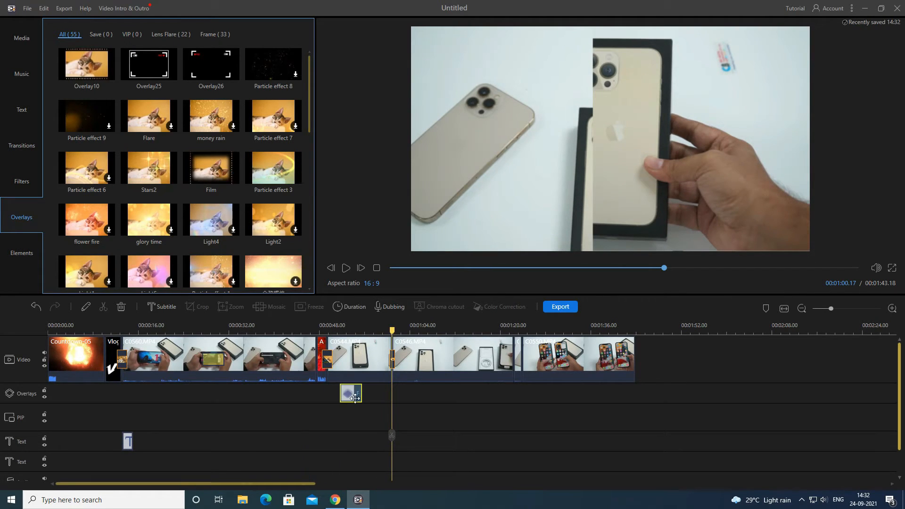
Check the Film overlay's look over C0544.MP4 and delete the overlay
left_click(352, 397)
right_click(351, 396)
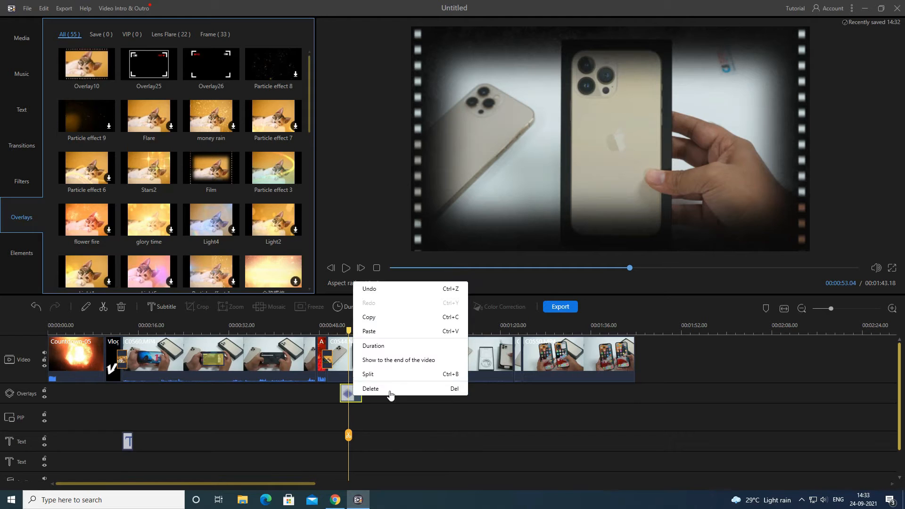
left_click(364, 391)
Look through the elements collection and download the heartbeat and Heart-shaped rose elements
left_click(21, 253)
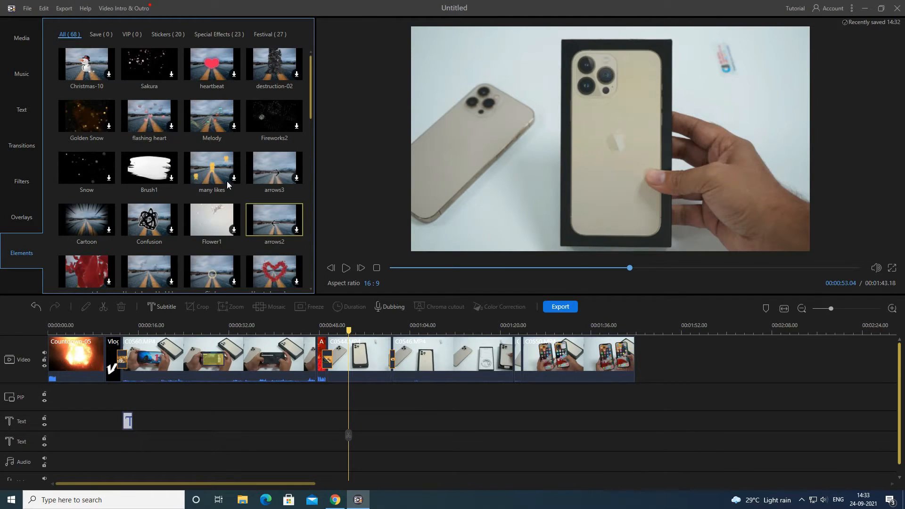
left_click(224, 78)
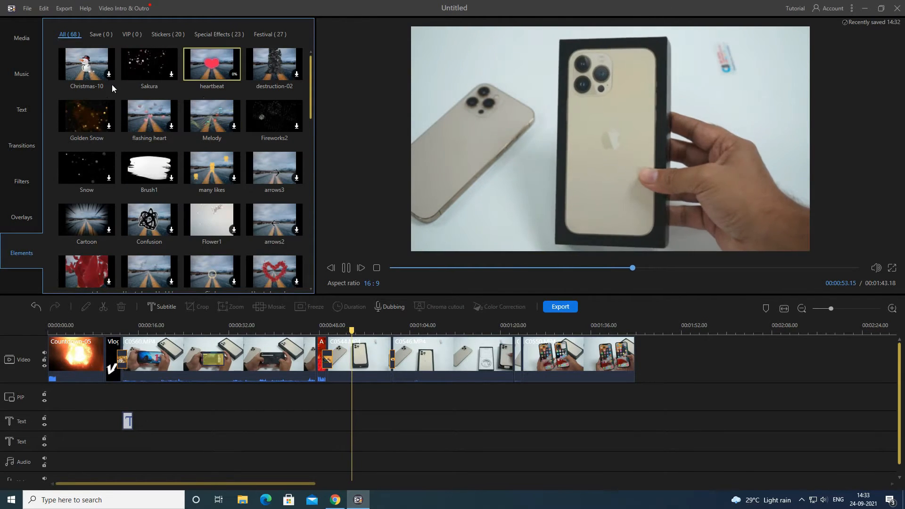
left_click_drag(310, 120, 311, 157)
left_click(287, 134)
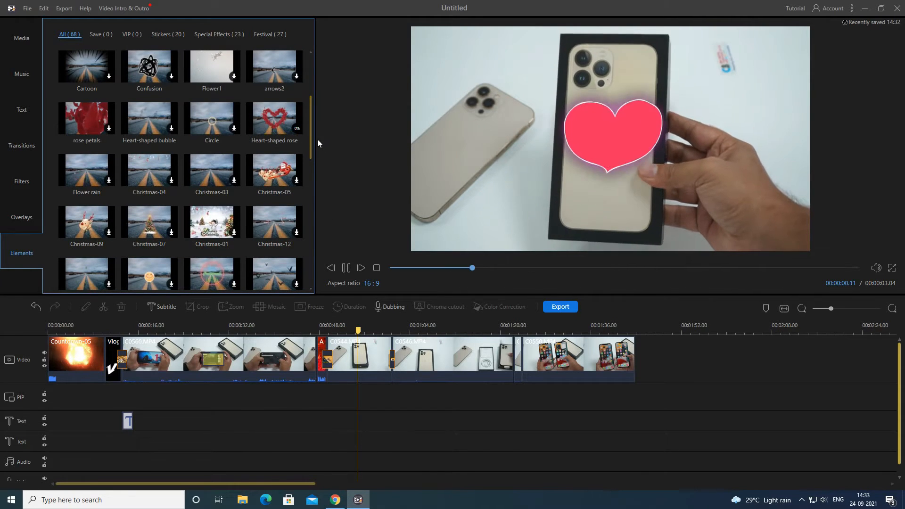
Place C0545.MP4 as a picture-in-picture over the end of C0544.MP4 and shrink it into the frame's lower-left corner
left_click(22, 38)
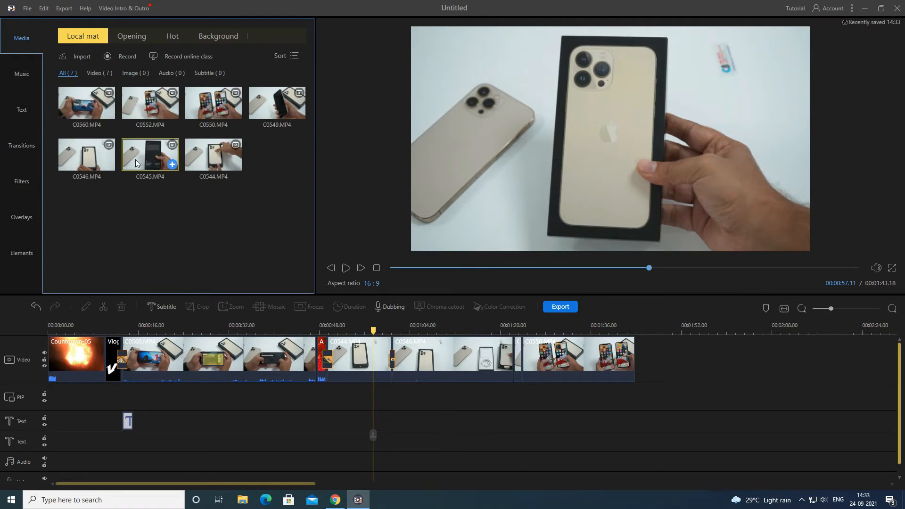
left_click_drag(134, 159, 373, 398)
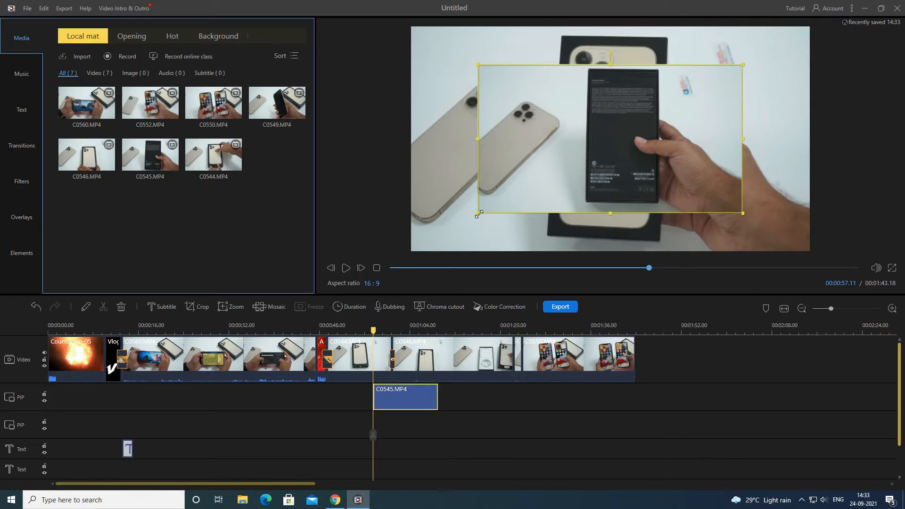
left_click_drag(479, 215, 559, 167)
left_click_drag(638, 143, 503, 230)
Play back the picture-in-picture of C0545.MP4 and delete it
left_click(347, 269)
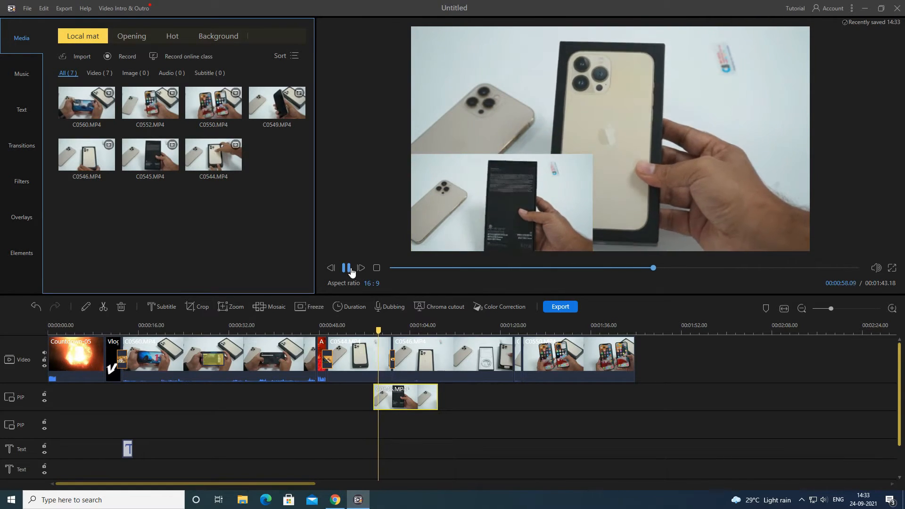
left_click(351, 272)
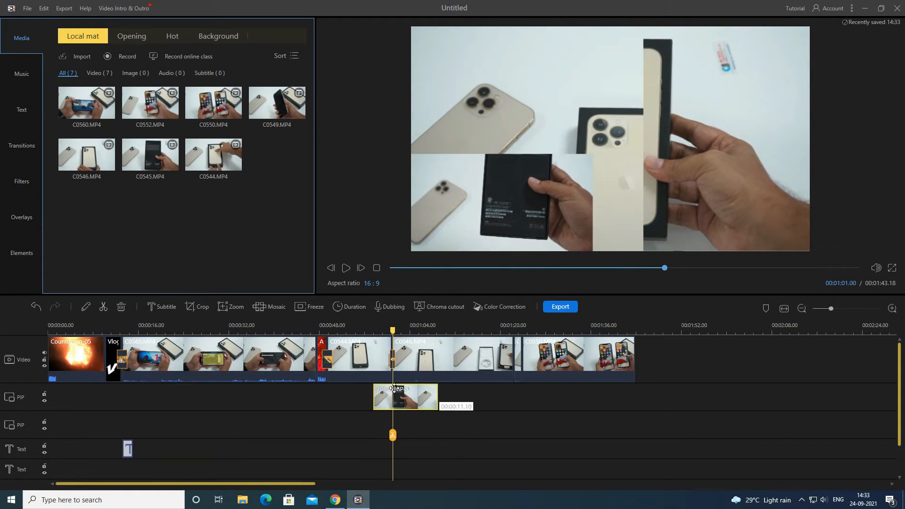
key("Delete")
Try a 0.1x playback speed on C0544.MP4, preview it and return the speed to 1.0x
left_click(369, 349)
double_click(370, 349)
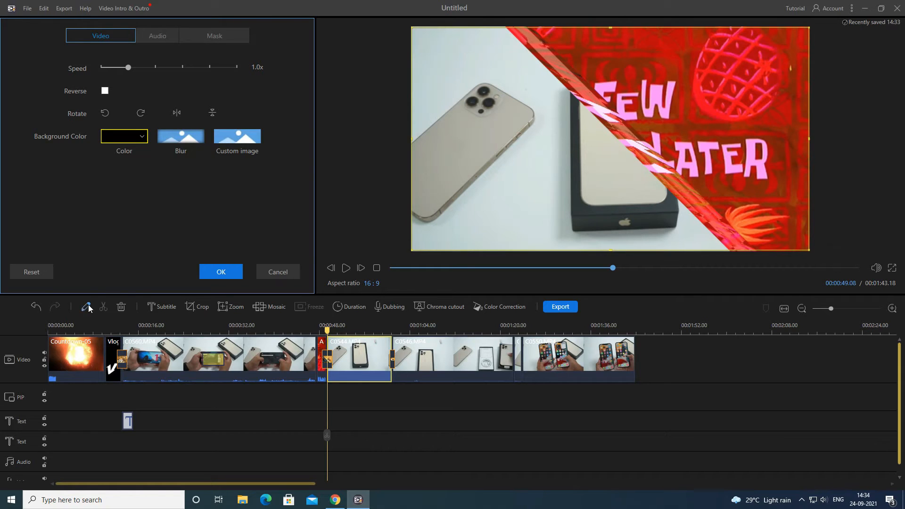
left_click_drag(139, 70, 83, 73)
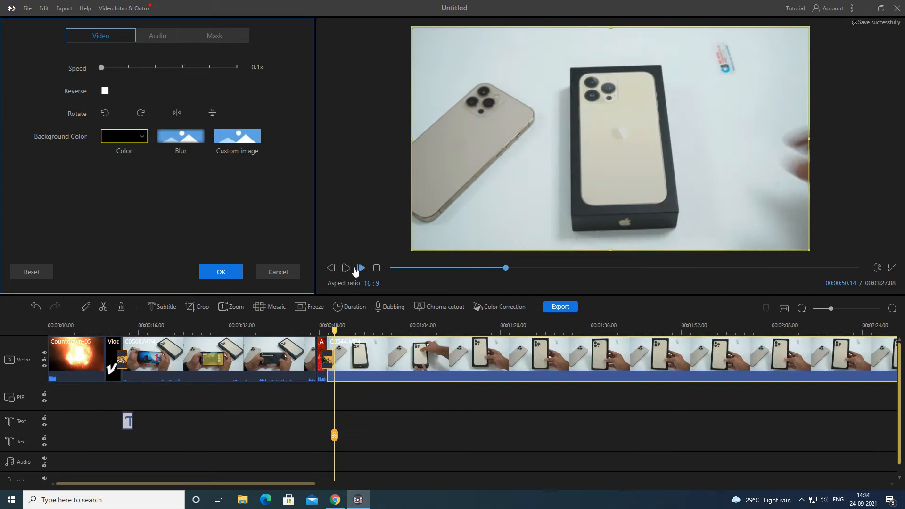
left_click(350, 269)
left_click(350, 268)
left_click(128, 68)
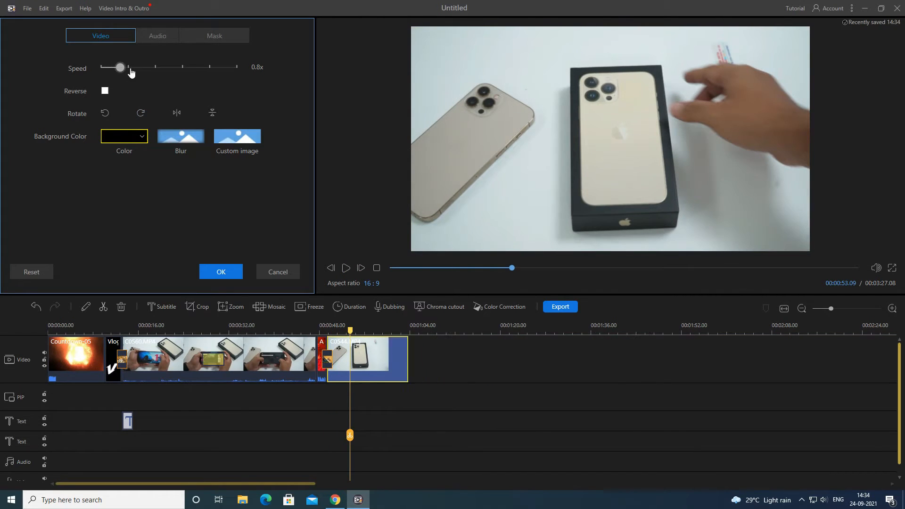
Reverse C0544.MP4 and preview the reversed playback
left_click(105, 90)
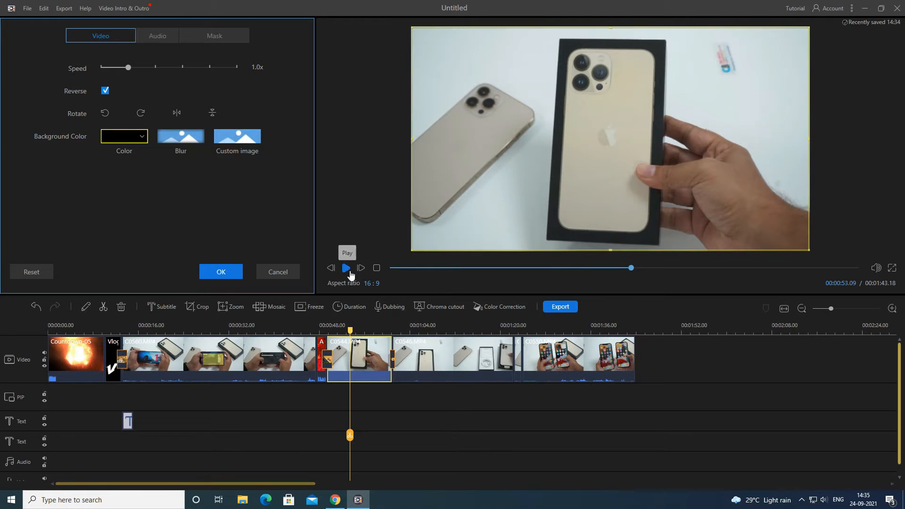
left_click(347, 267)
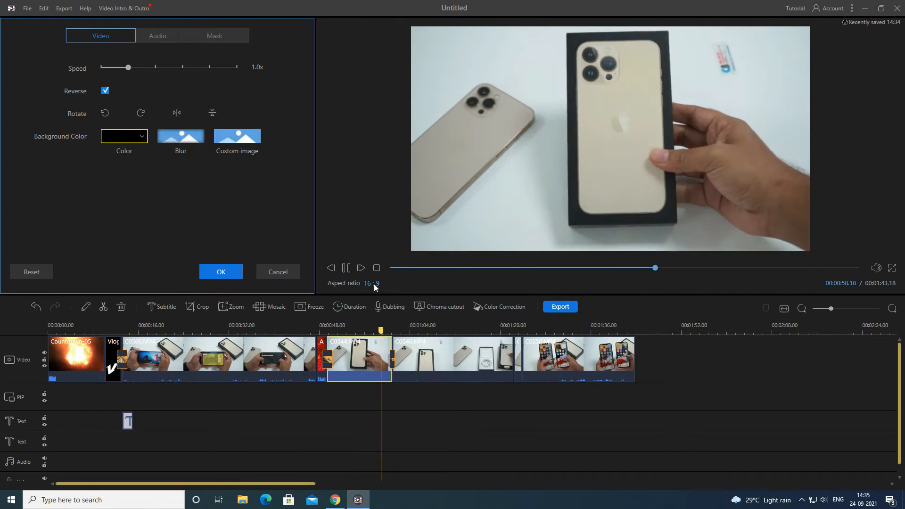
left_click(336, 325)
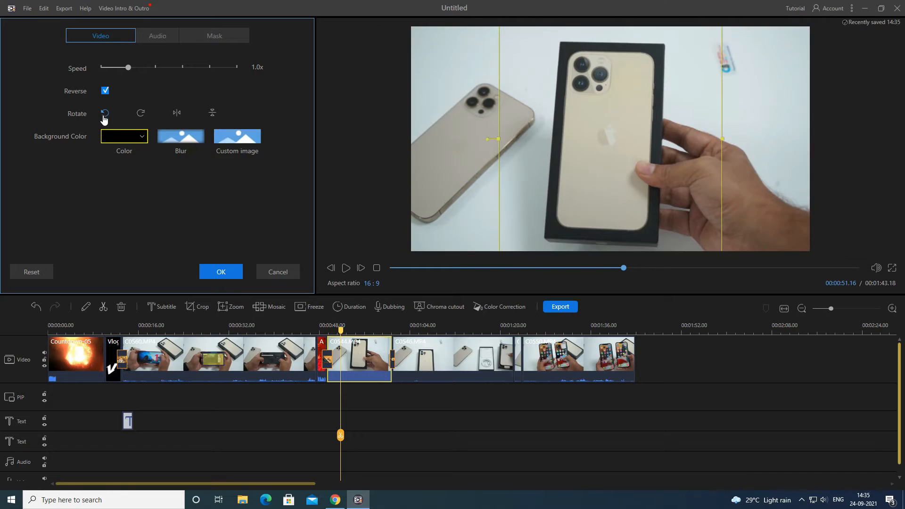
Rotate C0544.MP4 counterclockwise in quarter turns through a full circle back to upright
left_click(103, 117)
left_click(104, 117)
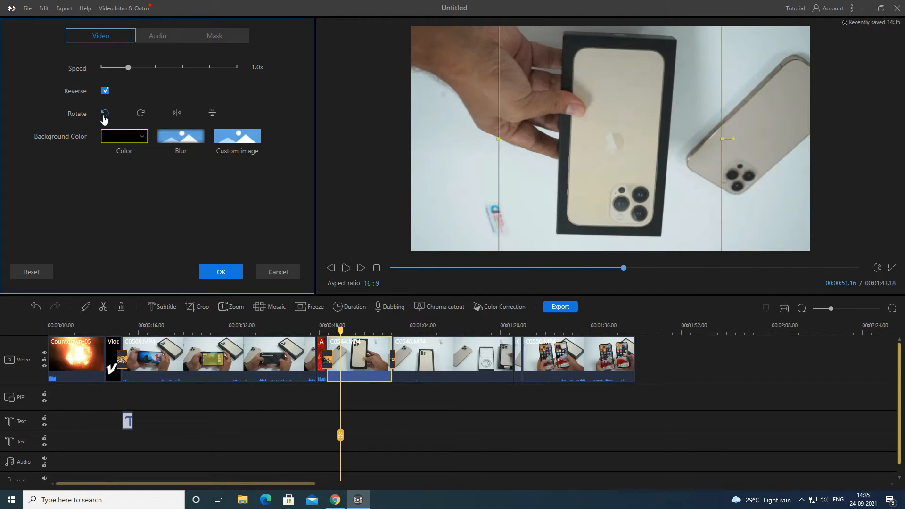
left_click(104, 118)
left_click(104, 117)
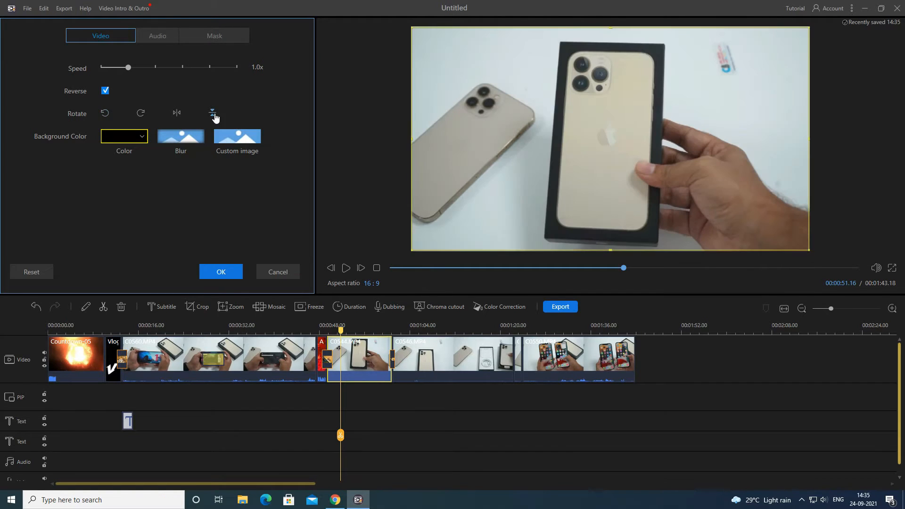
Rotate C0544.MP4 a quarter turn, compare the Blur and Color backgrounds, choose Blur and rotate the clip back upright
left_click(107, 116)
left_click(197, 144)
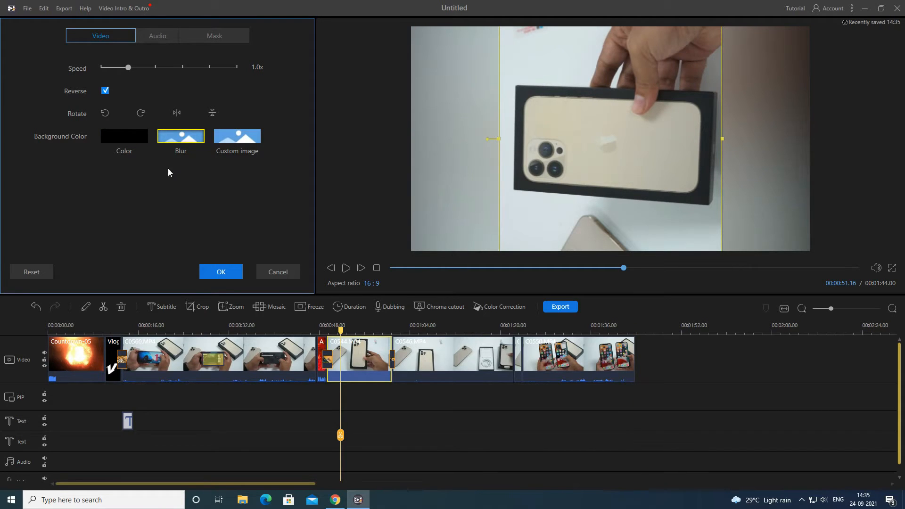
left_click(141, 142)
left_click(174, 138)
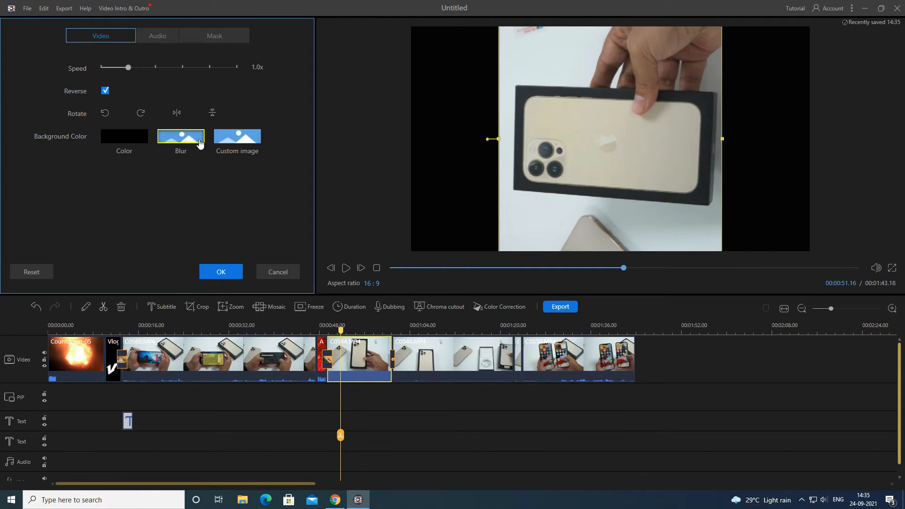
left_click(140, 114)
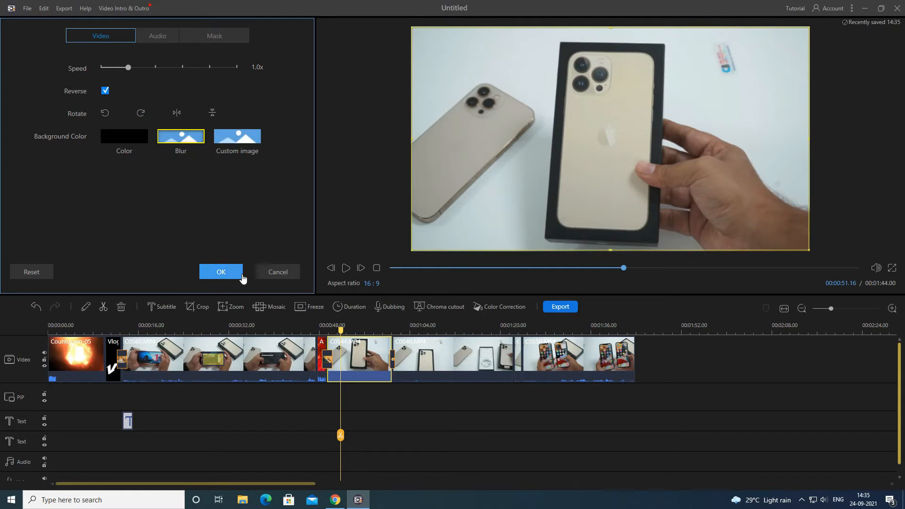
Try the audio fade of C0544.MP4 and look through the sound changer voices, keeping None with Voice Enhancement enabled
left_click(167, 37)
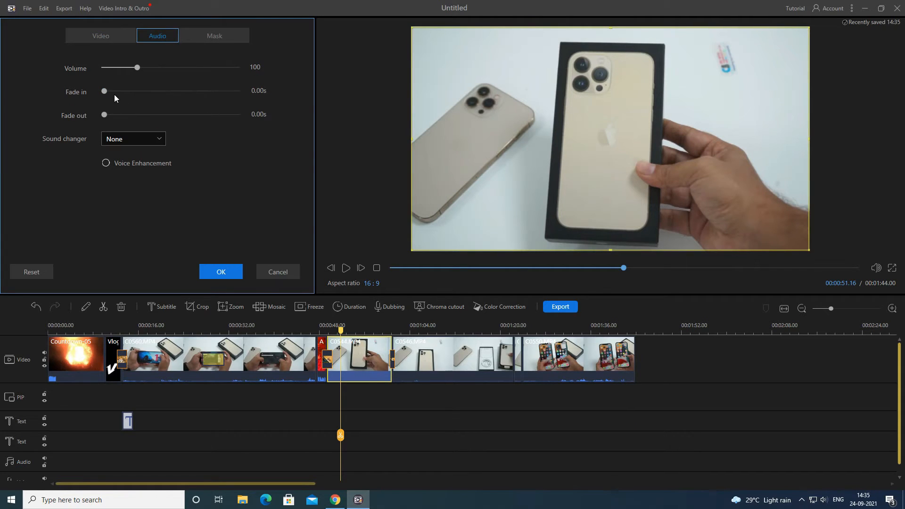
left_click_drag(165, 94, 138, 115)
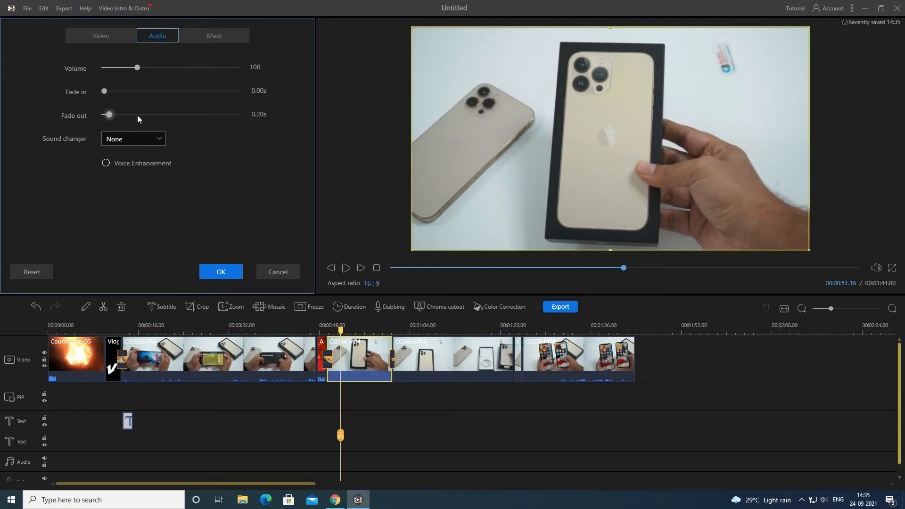
left_click(155, 139)
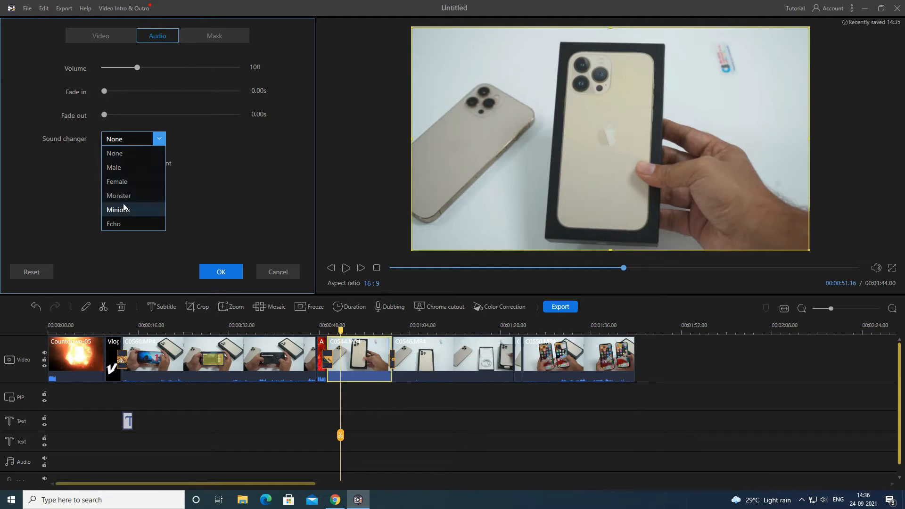
left_click(118, 153)
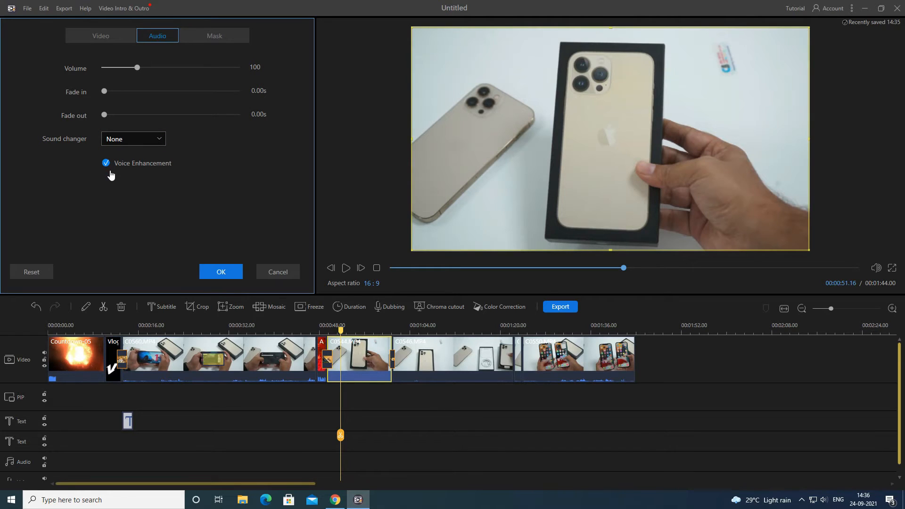
Try the Video, rectangleWall3 and grassland masks on C0544.MP4 and cancel the clip's edits
left_click(213, 34)
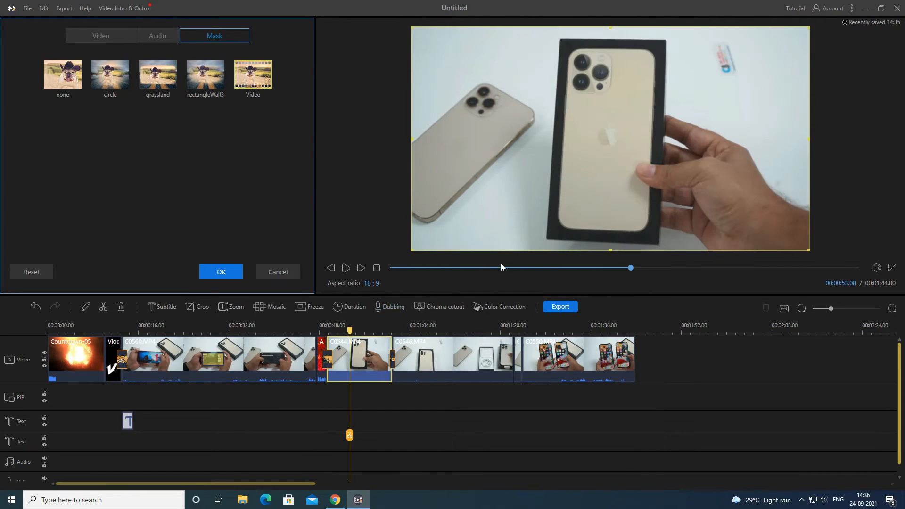
left_click(217, 100)
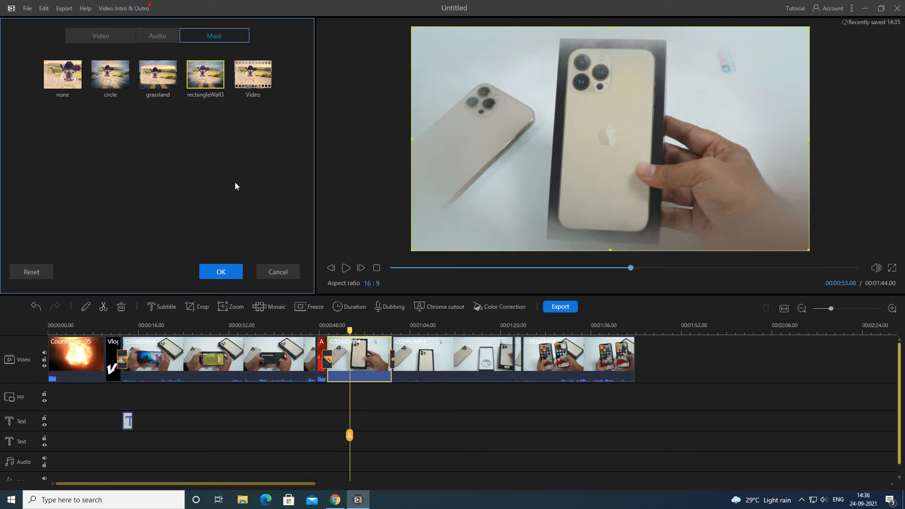
left_click(155, 96)
left_click(278, 275)
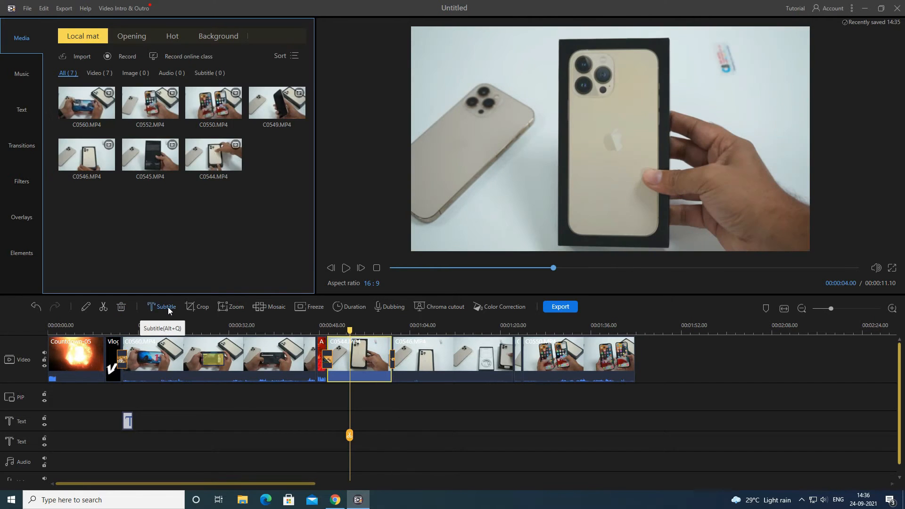
Add a subtitle introducing the iPhone 13 Pro unboxing over C0544.MP4 and move its text slightly higher in the frame
left_click(168, 307)
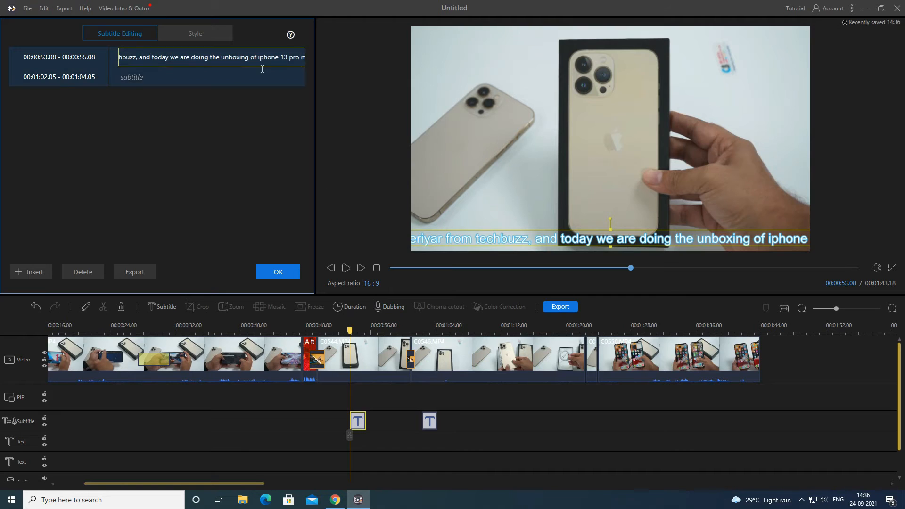
left_click(257, 57)
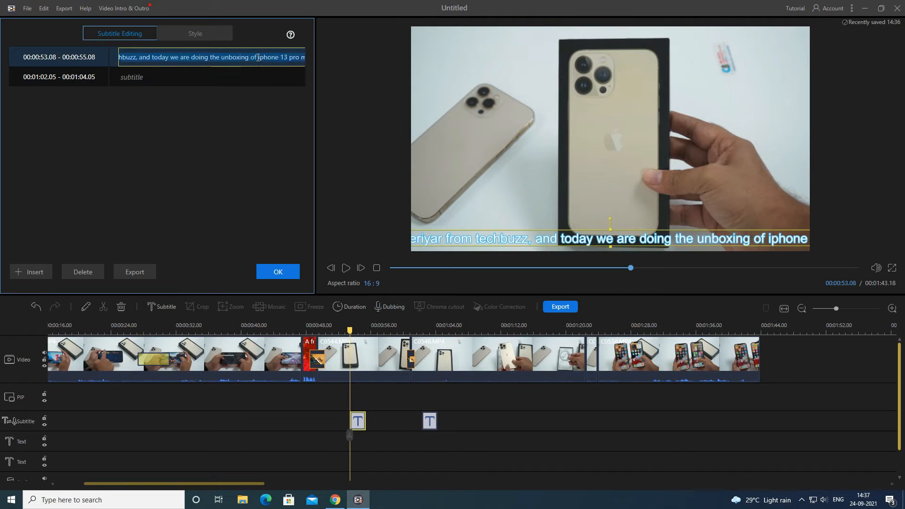
key("Return")
left_click_drag(441, 230, 440, 214)
Close the subtitle editing and delete both subtitles from the timeline
left_click(375, 415)
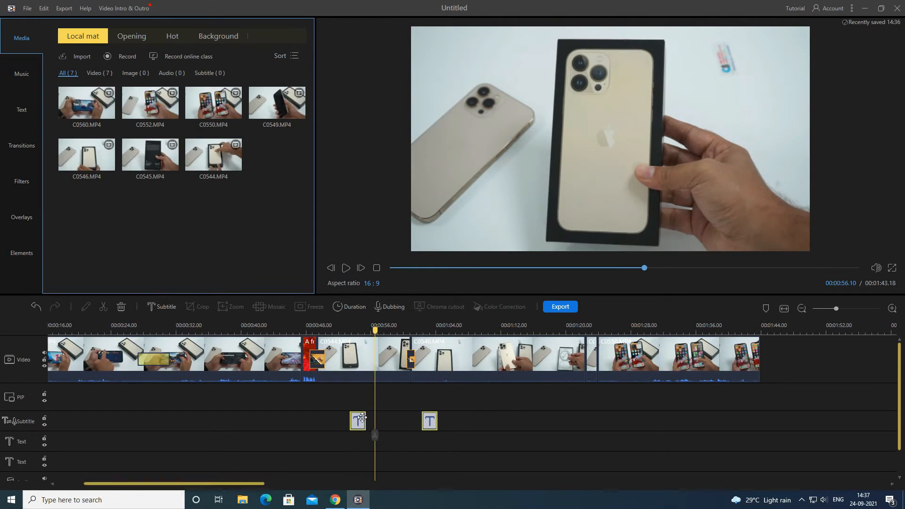
right_click(364, 419)
left_click(386, 408)
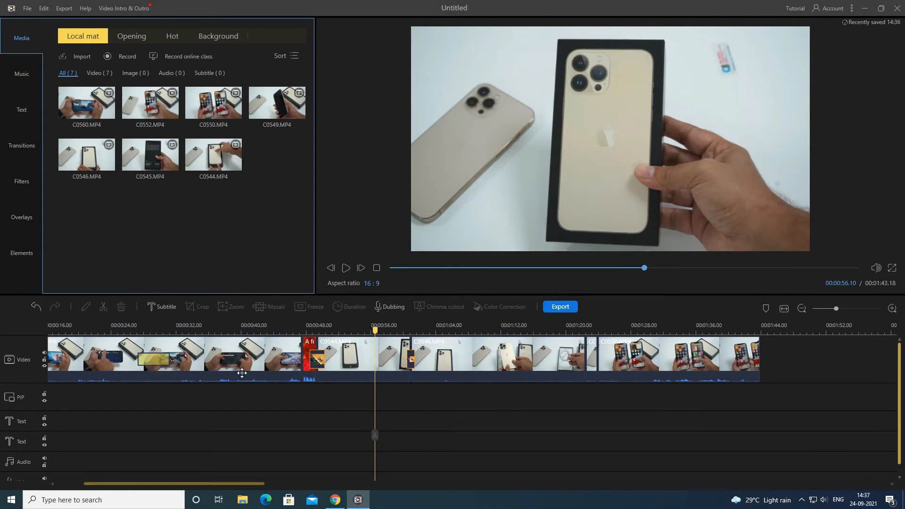
Add a zoom effect to the beginning of C0546.MP4
left_click(340, 358)
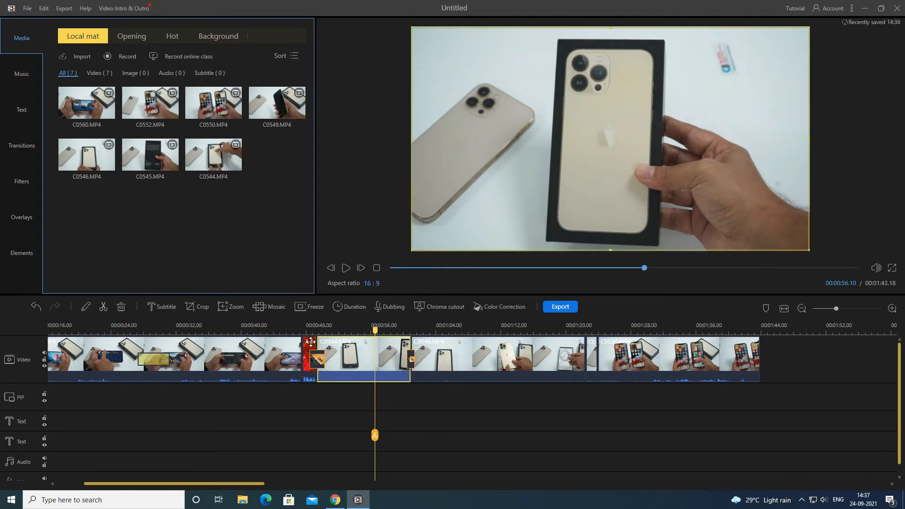
left_click(440, 365)
left_click(227, 310)
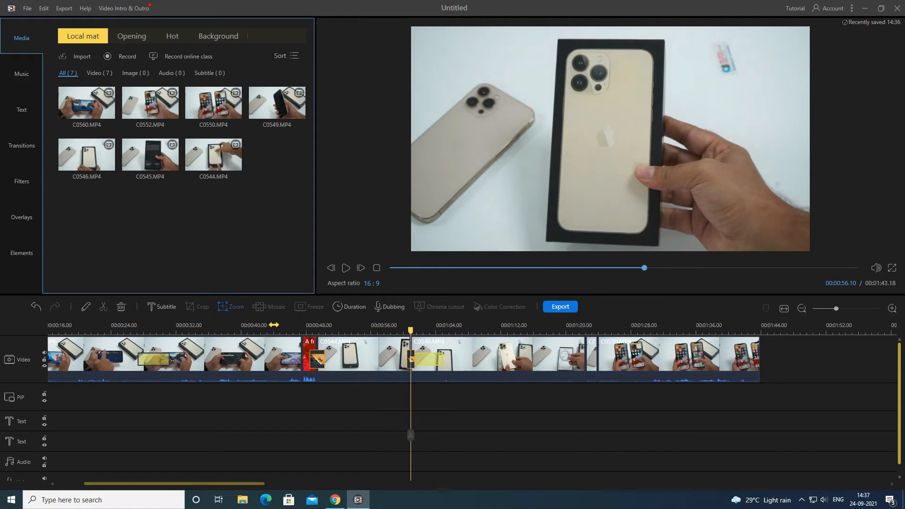
left_click(276, 271)
Try a Blur mosaic on C0546.MP4, moving it to several places in the frame and playing the clip after each move
left_click(459, 357)
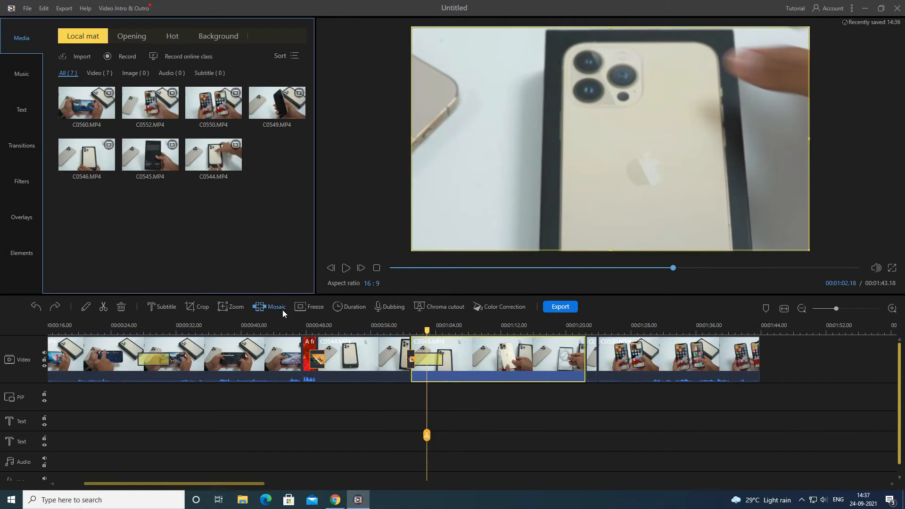
left_click(269, 307)
left_click_drag(610, 140, 492, 109)
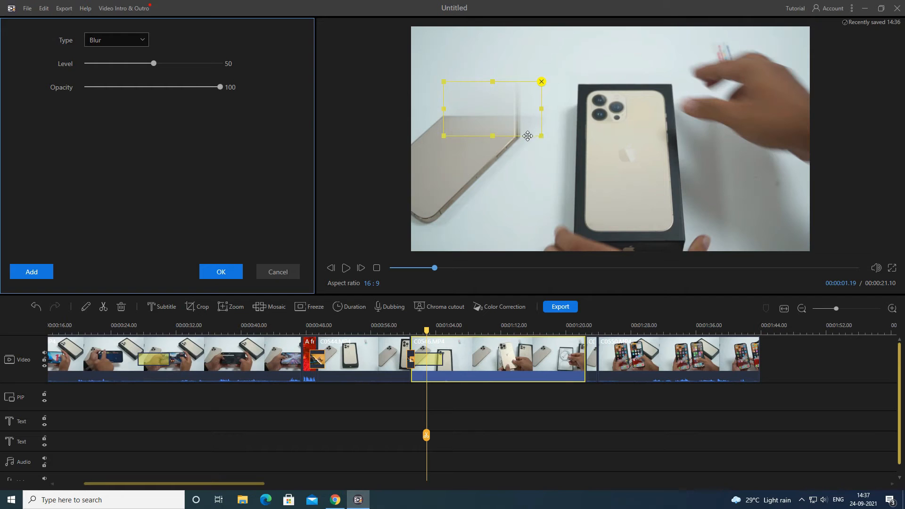
left_click_drag(528, 136, 755, 87)
left_click(345, 268)
left_click(346, 267)
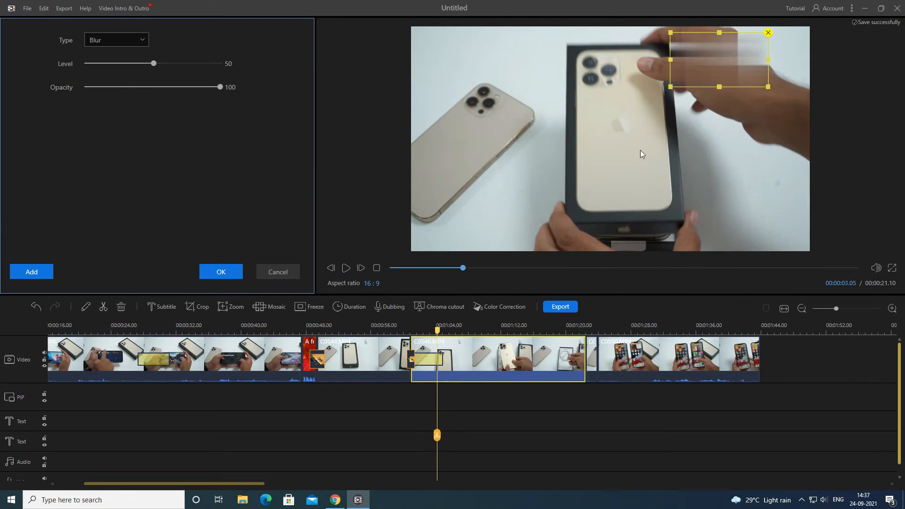
left_click_drag(679, 71, 568, 87)
left_click(345, 268)
left_click(345, 268)
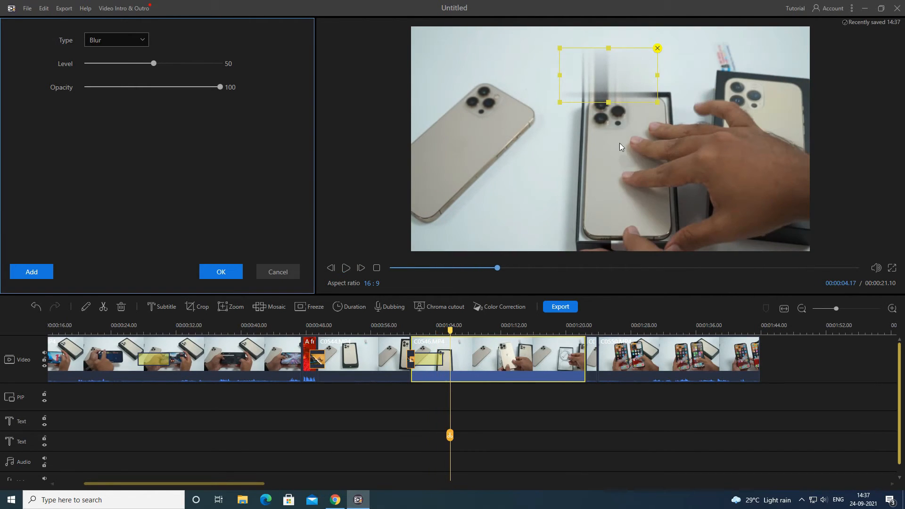
left_click_drag(623, 90, 486, 113)
left_click(345, 268)
left_click(345, 268)
Try the Gaussian Blur and Color Block mosaic types with varying level and opacity, and cancel the mosaic editing
left_click(142, 45)
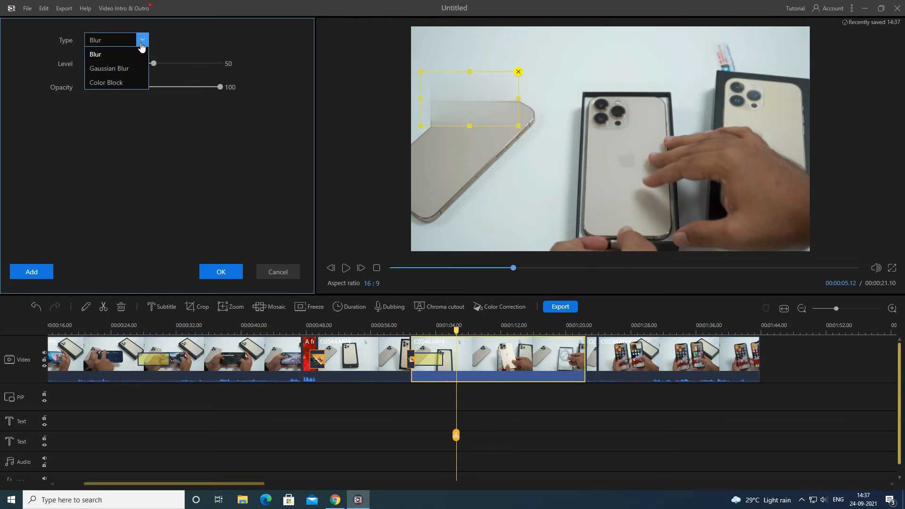
left_click(140, 67)
left_click(142, 40)
left_click(116, 82)
scroll(151, 69, "up", 5)
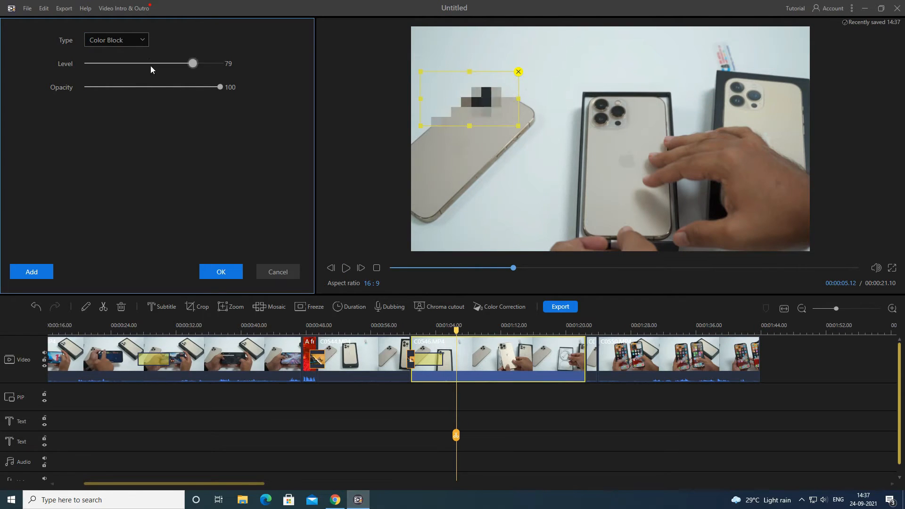
scroll(151, 69, "down", 7)
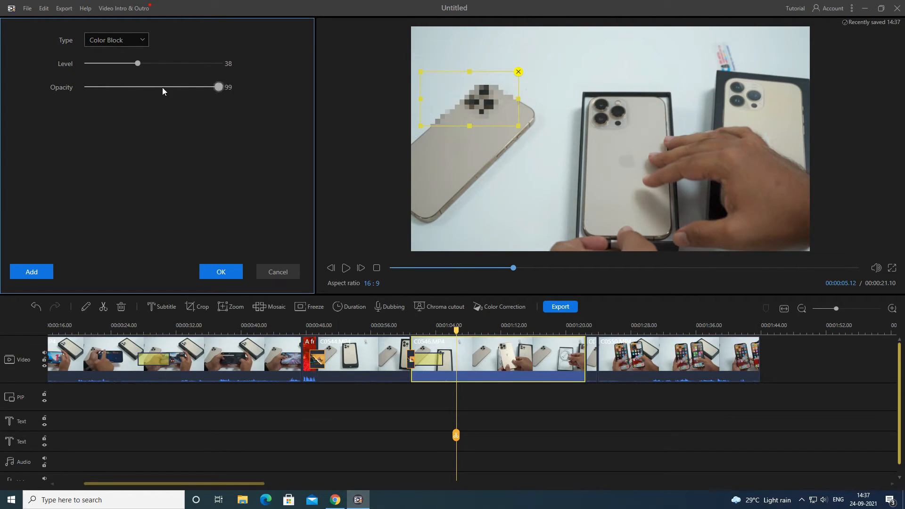
scroll(162, 90, "down", 10)
scroll(286, 99, "up", 10)
left_click(278, 271)
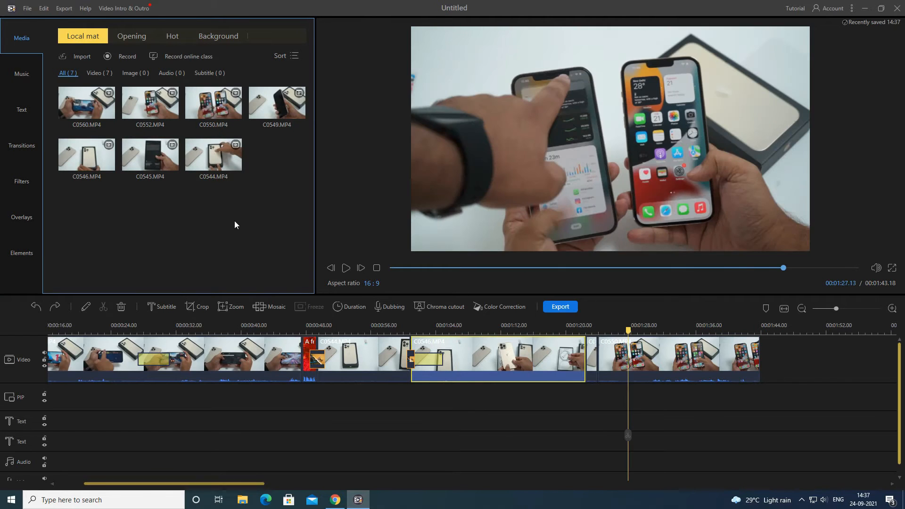
Insert a freeze frame in C0550.MP4 at 00:01:27.13 and play it back
left_click(640, 361)
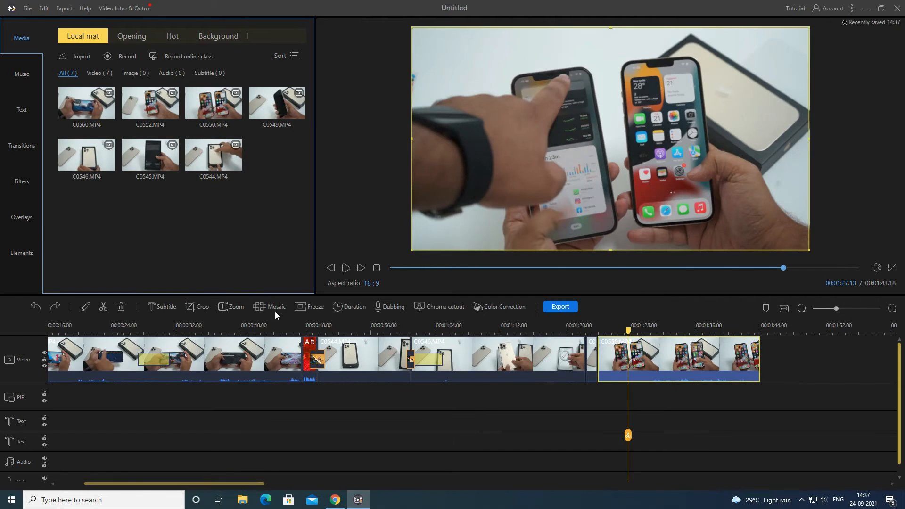
left_click(350, 269)
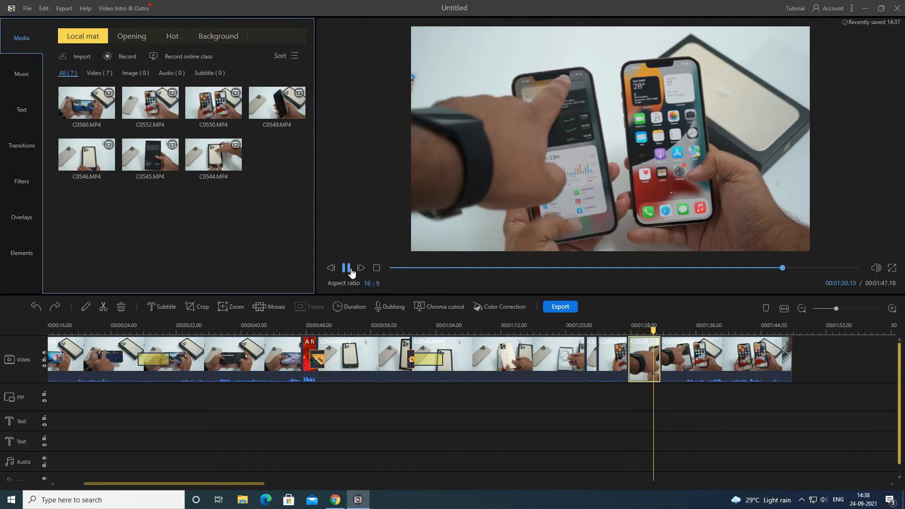
left_click(348, 270)
Change the duration of the freeze frame clip
left_click_drag(261, 484, 353, 486)
left_click(356, 311)
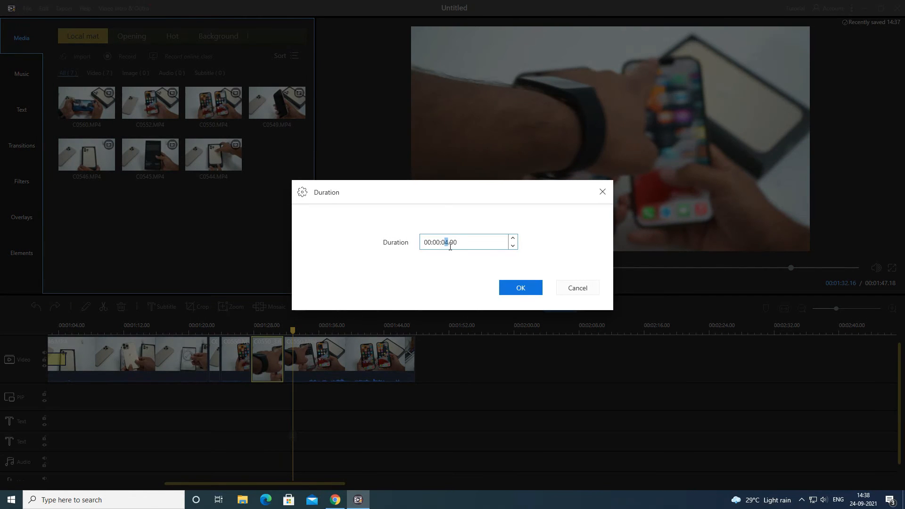
left_click(521, 287)
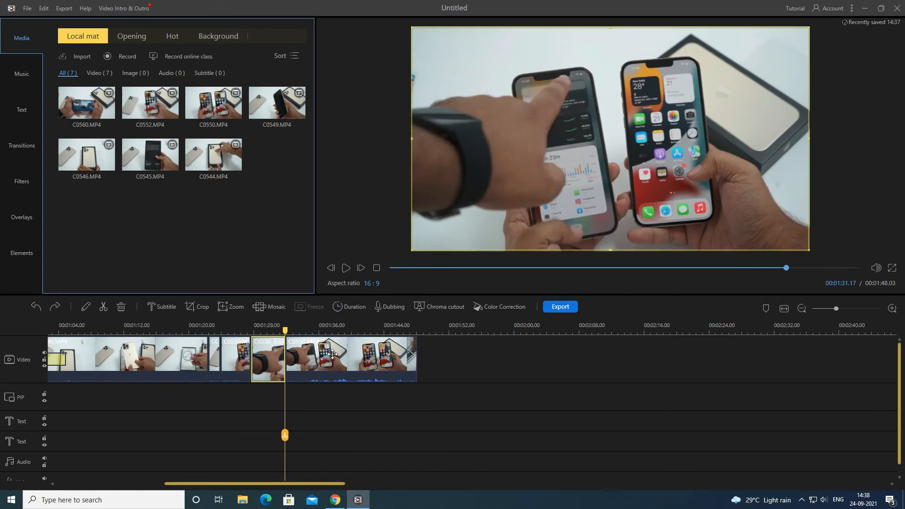
Try to start dubbing on the C0550.MP4 segment after the freeze frame
left_click(330, 348)
left_click(387, 307)
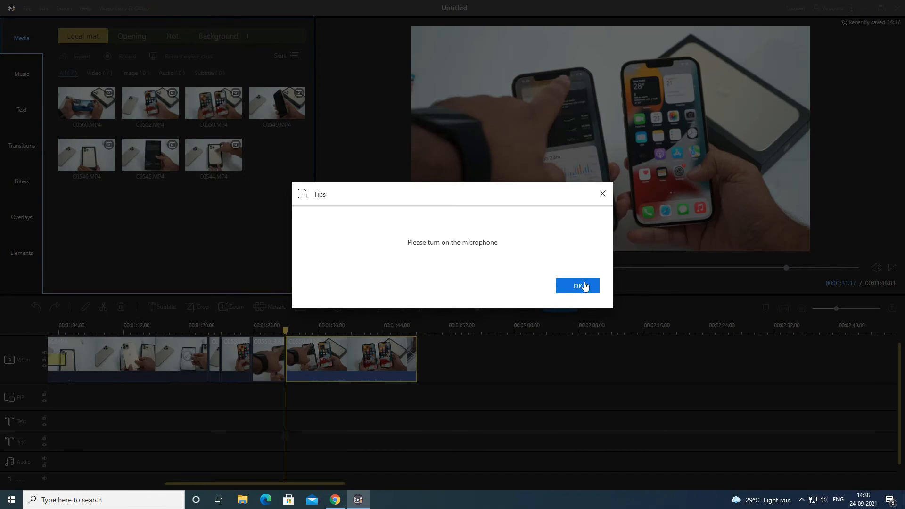
left_click(585, 287)
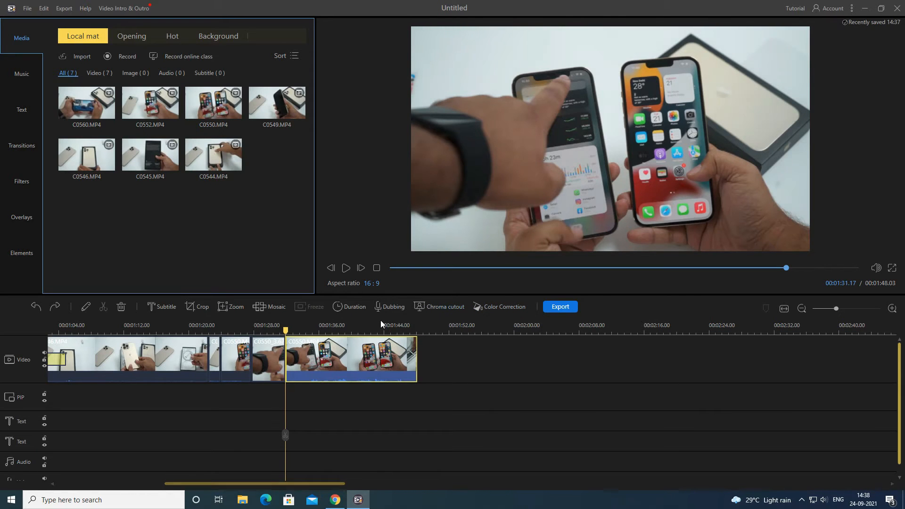
Adjust the color correction of the last C0550.MP4 segment, raising the contrast to 21, and close the settings
left_click_drag(154, 38, 169, 44)
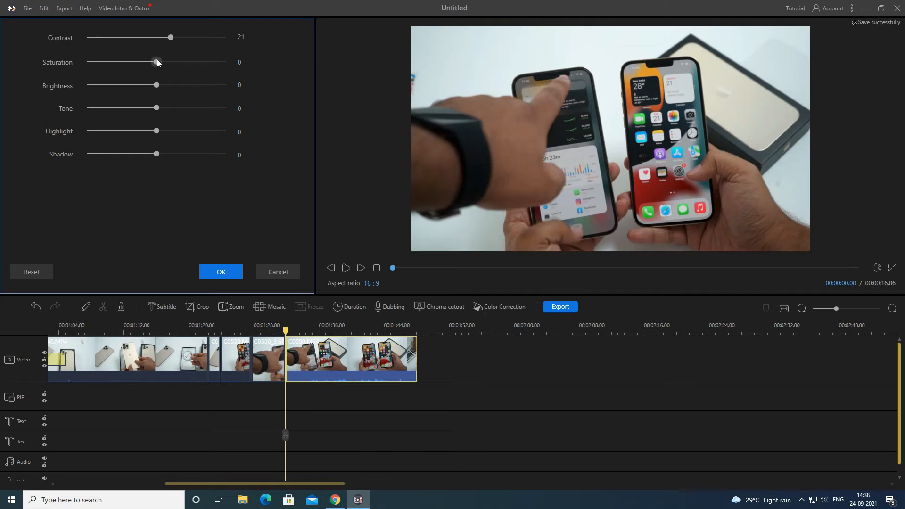
left_click_drag(156, 85, 156, 156)
left_click(281, 275)
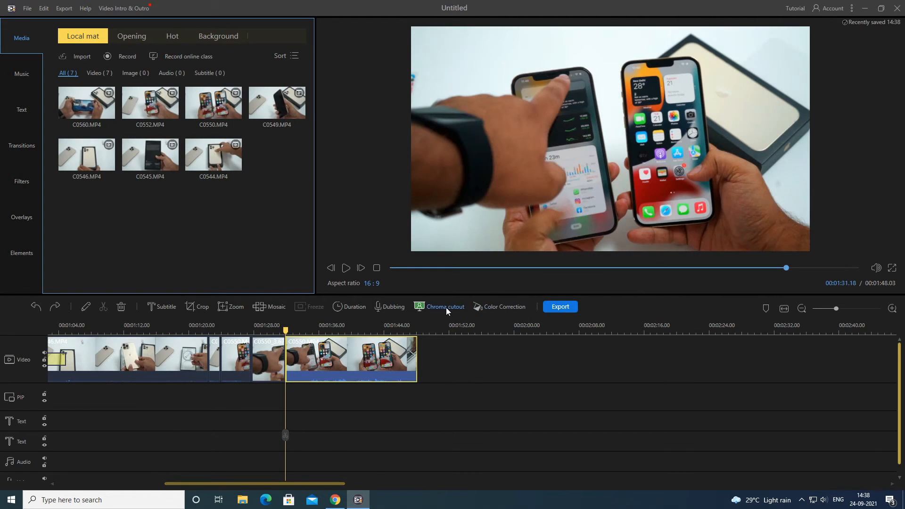
Import the Toy Story GREEN SCREEN_1080p.mp4 video and place it on the PIP track under the last C0550.MP4 segment
left_click(372, 386)
left_click(331, 351)
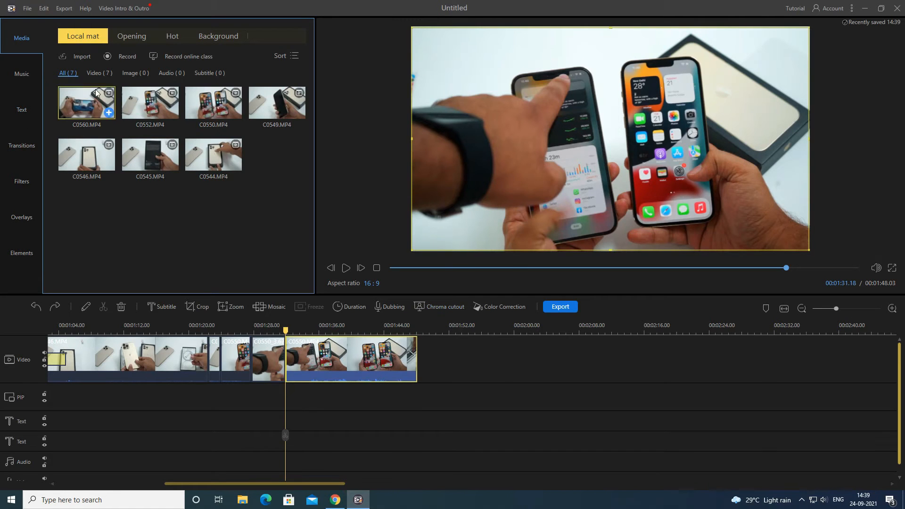
left_click(92, 60)
scroll(59, 99, "up", 2)
left_click(48, 72)
double_click(297, 211)
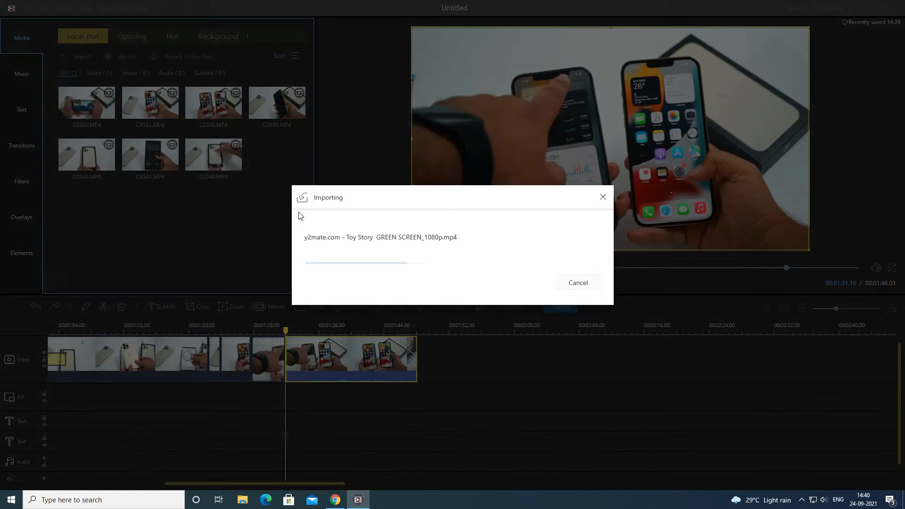
left_click(103, 112)
left_click_drag(102, 111, 290, 401)
Split the green screen clip and delete the excess so that it ends together with the main video
left_click(435, 330)
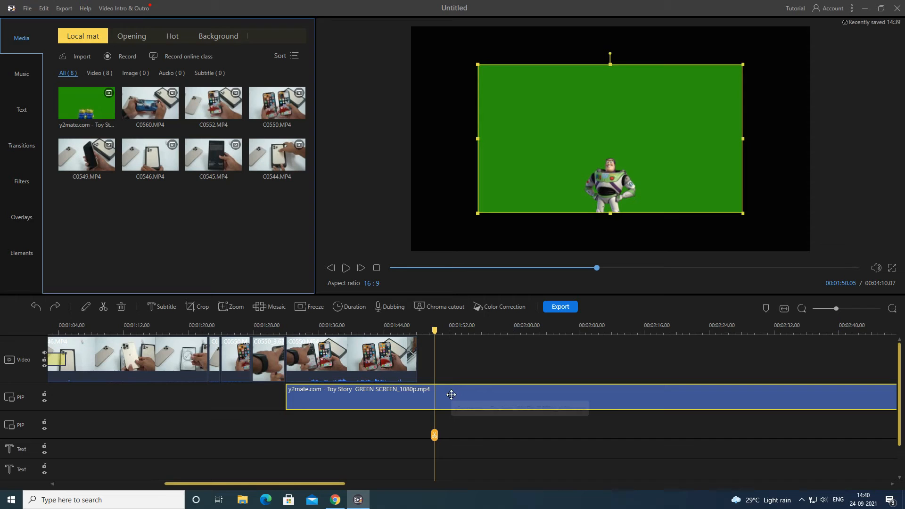
left_click(103, 306)
right_click(456, 403)
left_click(489, 392)
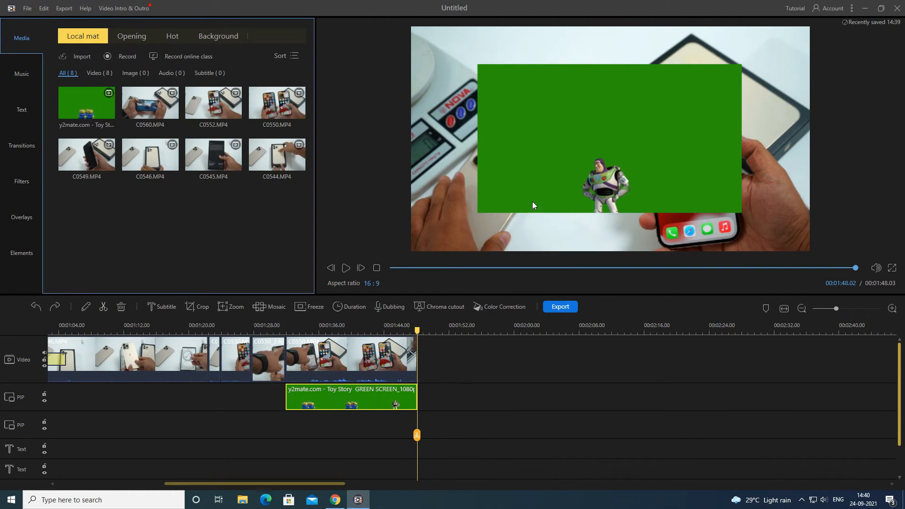
Remove the green background from the Toy Story clip with Chroma cutout and lower its level
left_click(436, 308)
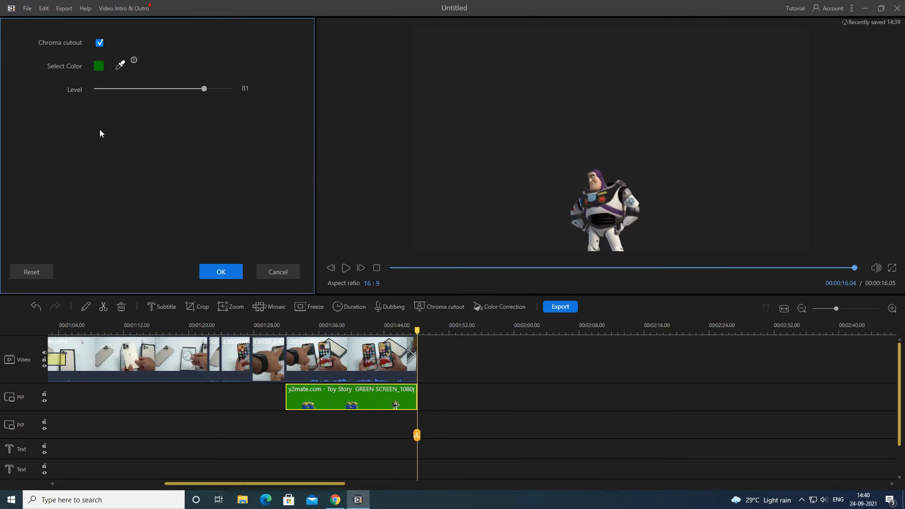
left_click_drag(200, 89, 150, 99)
left_click(232, 274)
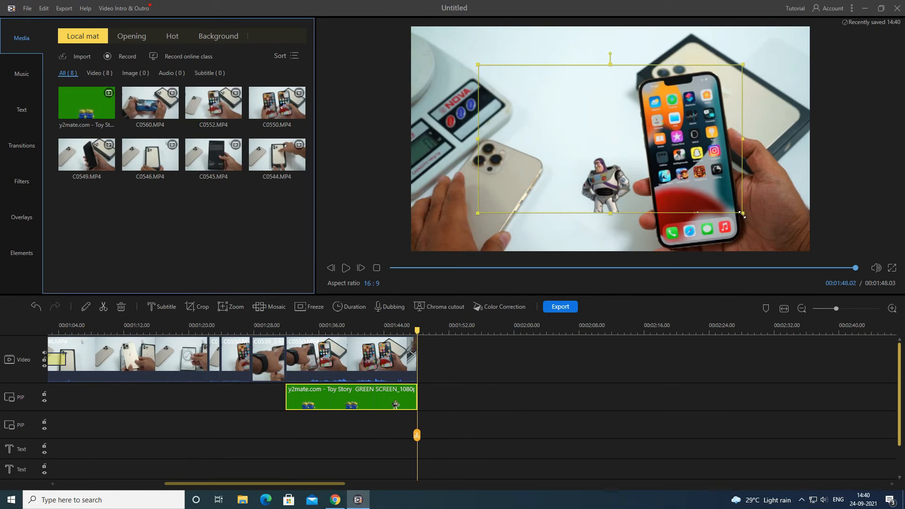
Enlarge the Toy Story overlay, reposition it so the characters stand along the frame's lower edge, and play the result
left_click_drag(742, 215, 796, 255)
left_click_drag(644, 220, 598, 222)
left_click(785, 268)
left_click(349, 271)
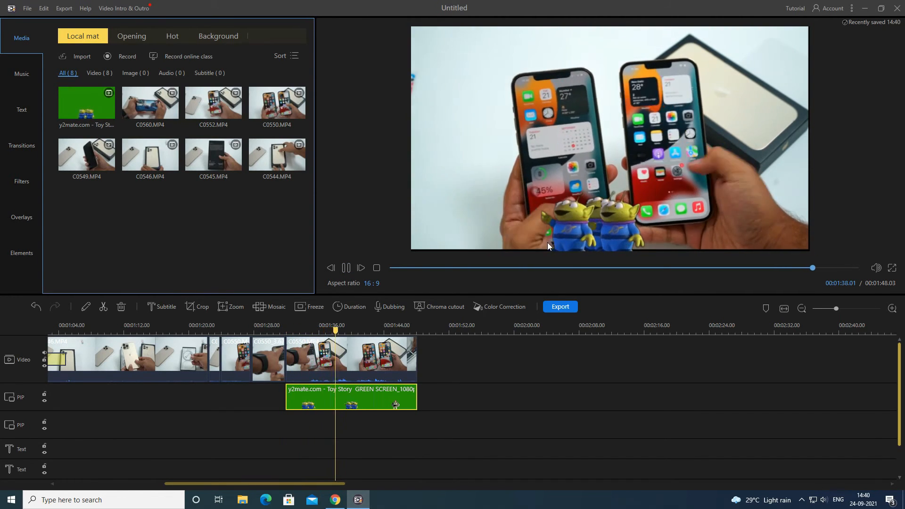
left_click(346, 269)
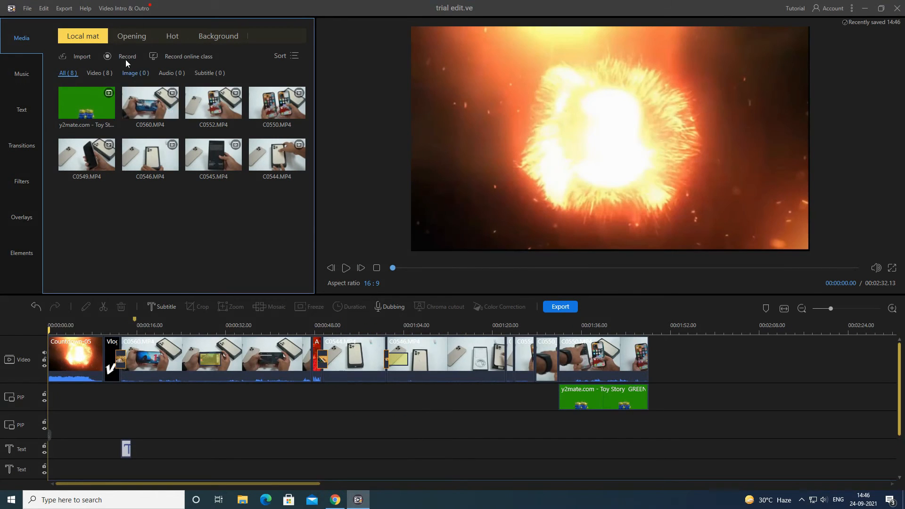
Open the PC screen recorder, look at its capture region option, and return to AceThinker Video Editor
left_click(118, 55)
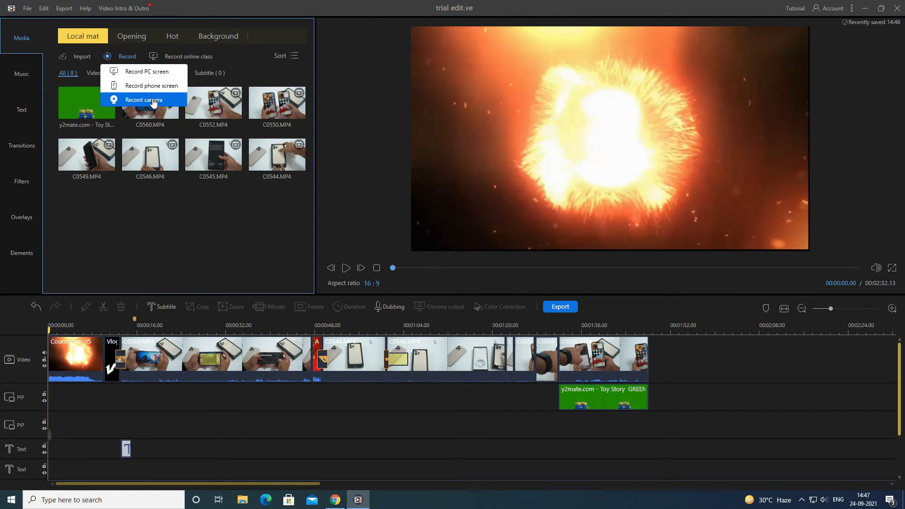
left_click(152, 73)
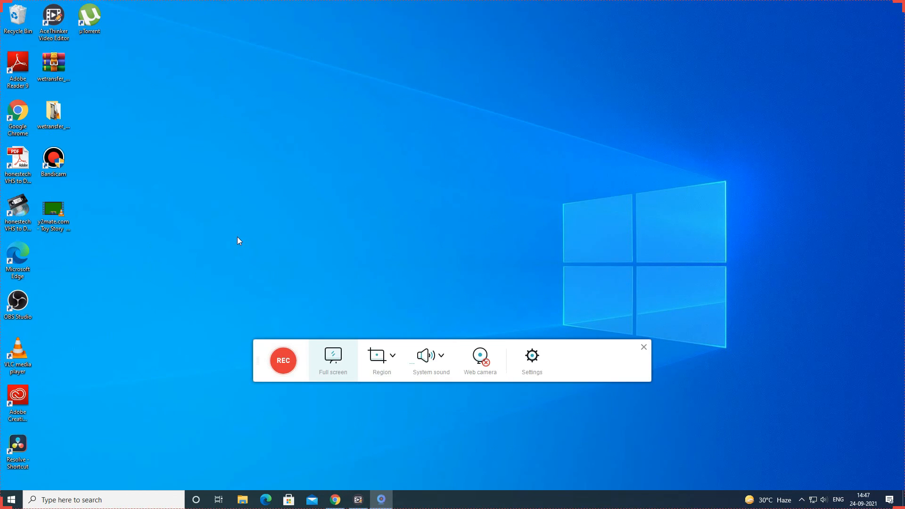
left_click(386, 371)
left_click(470, 460)
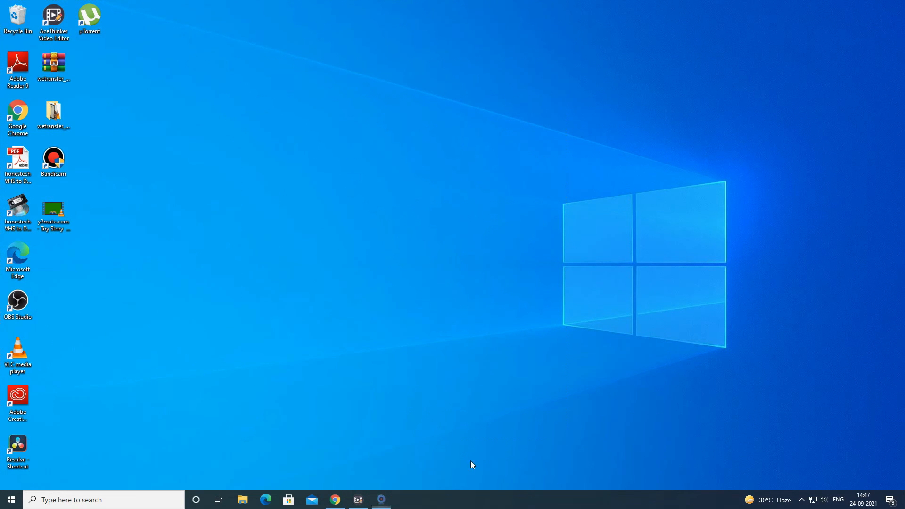
left_click(365, 500)
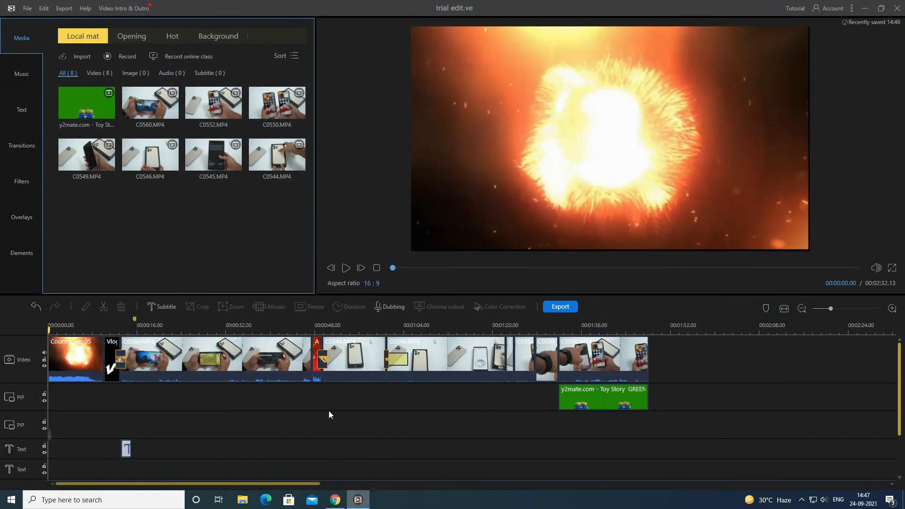
Start an online class recording of the screen and stop it
left_click(201, 64)
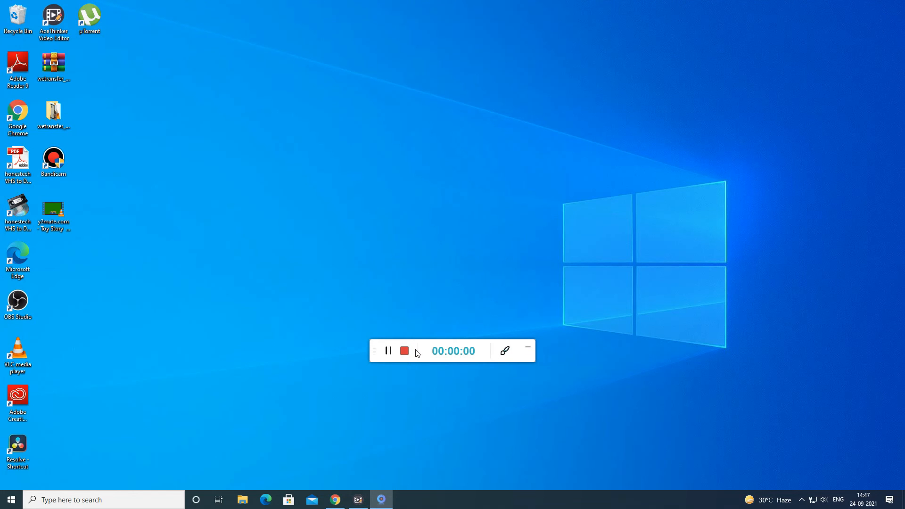
left_click(405, 355)
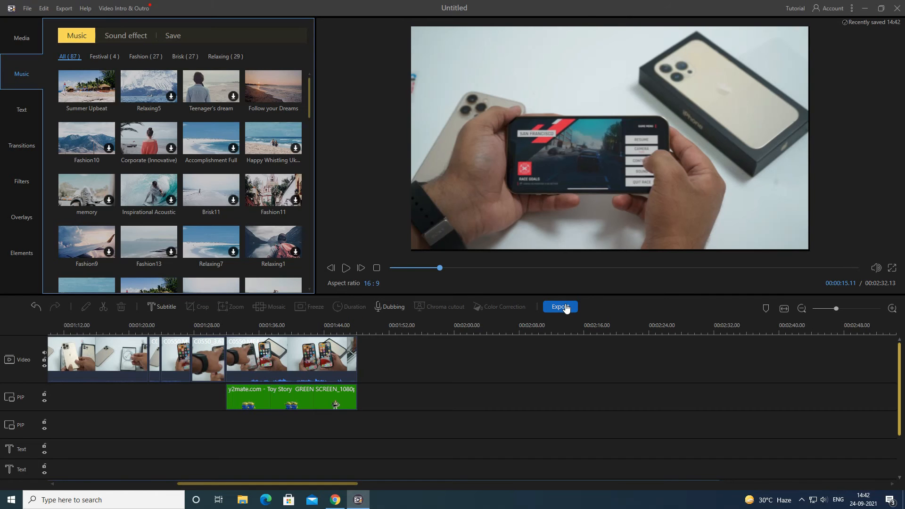
Set up the video export with the name iPhone 13 Pro Max, MP4 format and High quality
left_click(565, 308)
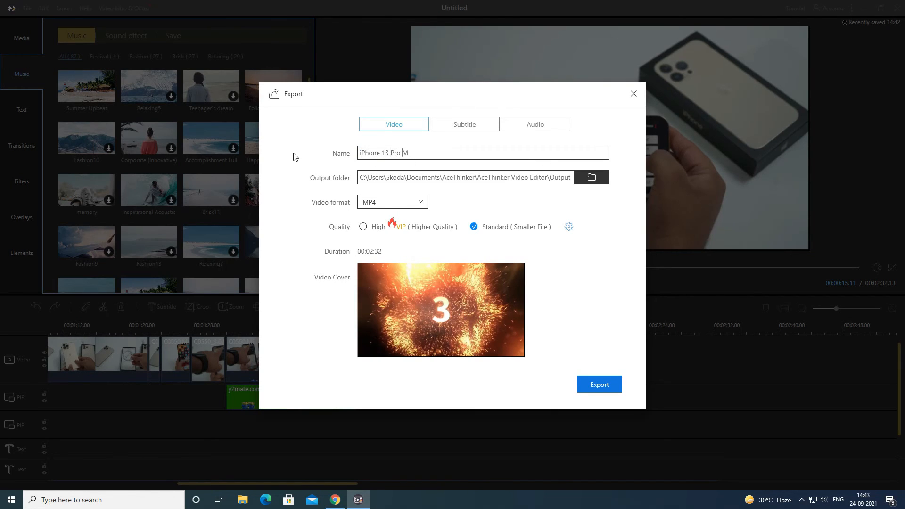
left_click(426, 204)
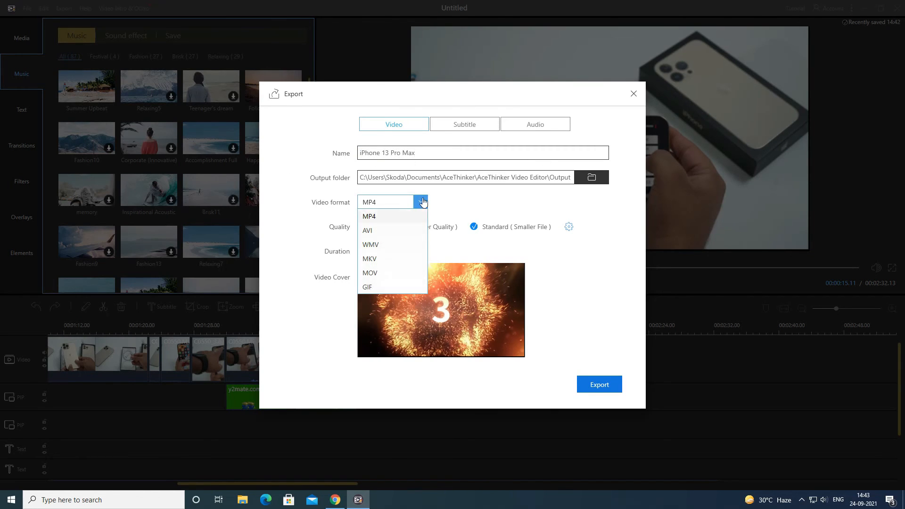
left_click(420, 202)
left_click(363, 227)
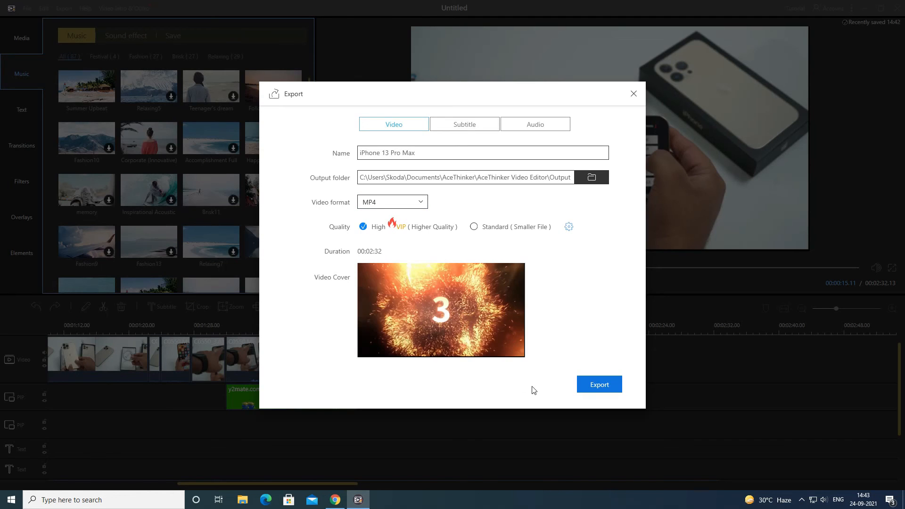
Examine the subtitle and audio export settings
left_click(465, 125)
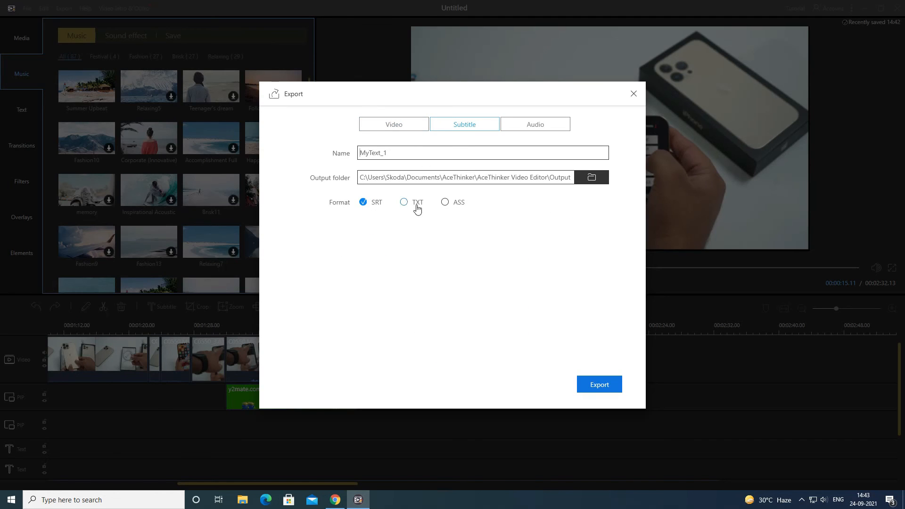
left_click(524, 129)
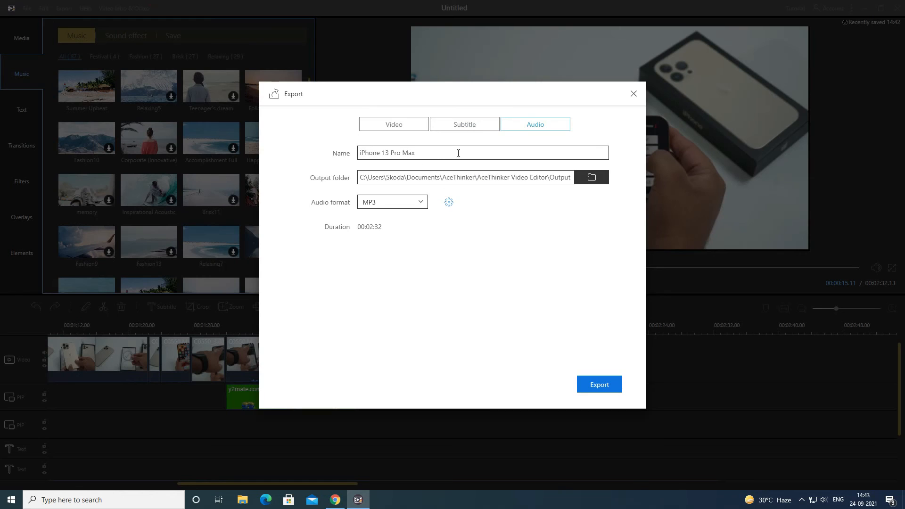
Review the available audio export formats and the MP3 encoding settings, accept the settings unchanged, and close the export window
left_click(422, 202)
left_click(449, 202)
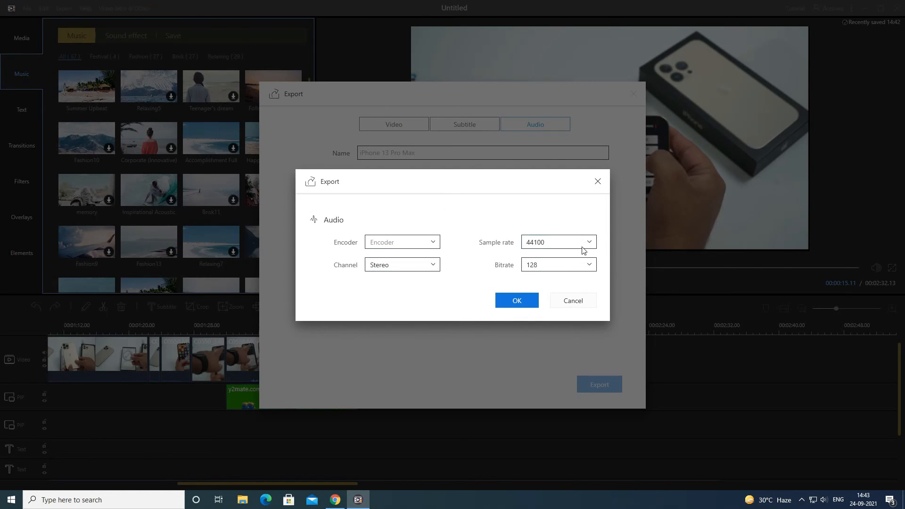
left_click(528, 304)
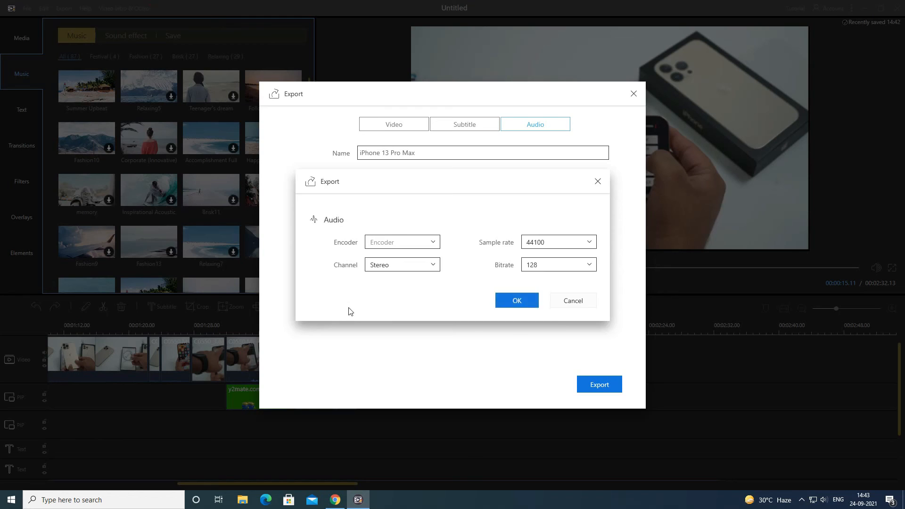
left_click(593, 385)
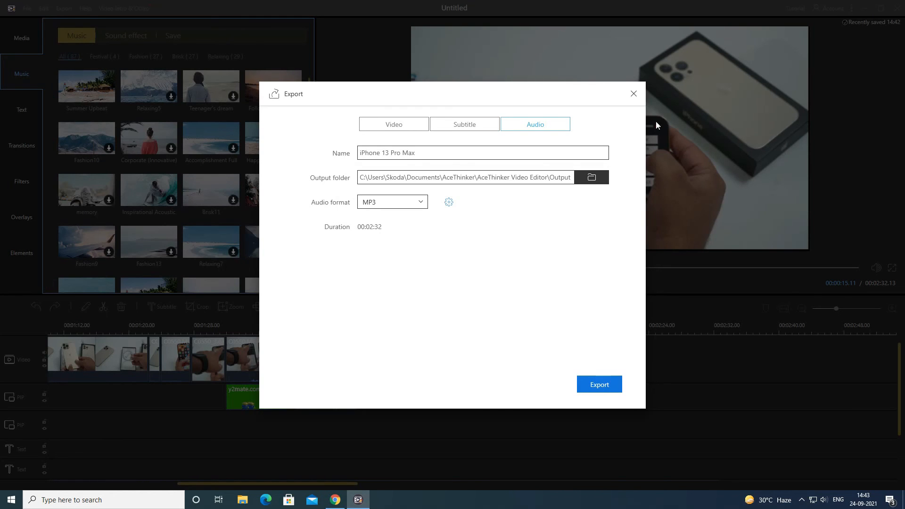
left_click(638, 96)
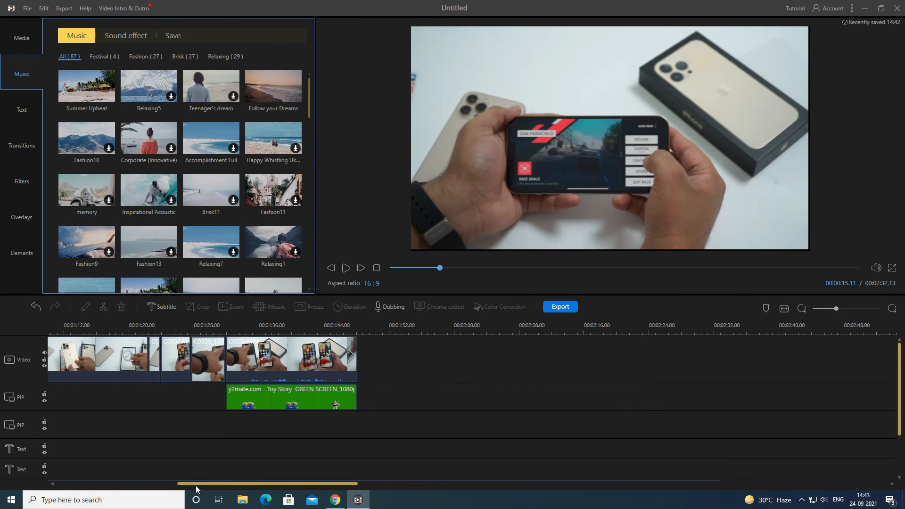
Return the playhead to the very start of the timeline, at the beginning of the countdown clip
left_click_drag(196, 486, 51, 487)
left_click(126, 325)
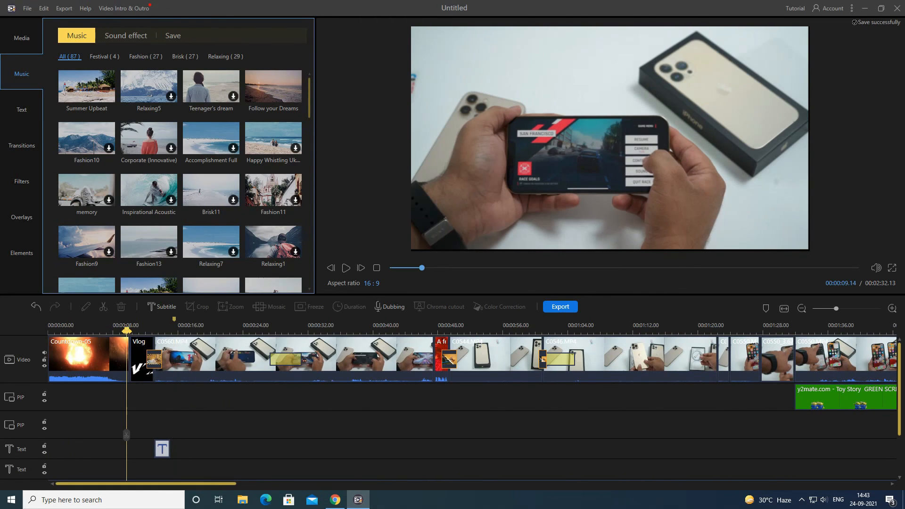
left_click_drag(127, 329, 49, 329)
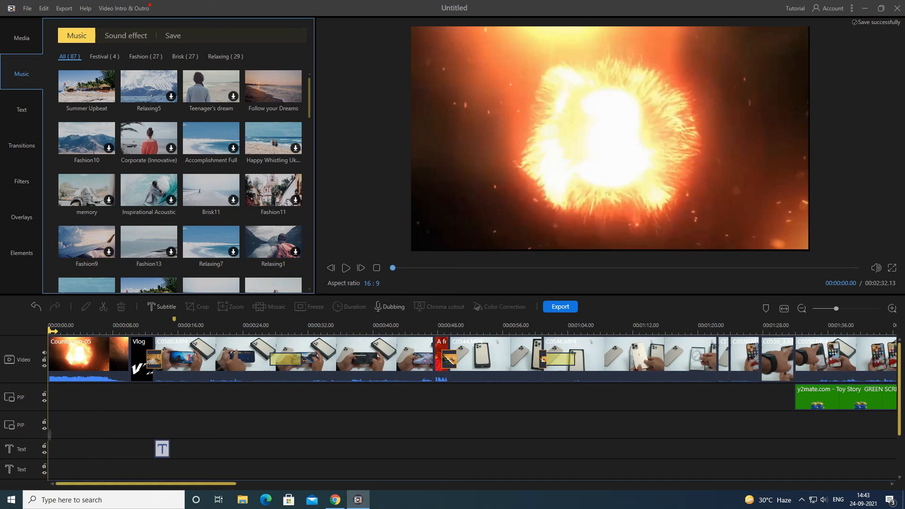
Switch to Chrome to view the AceThinker Video Editor pricing plans and page address, and return to the editor
mouse_move(335, 503)
left_click(335, 465)
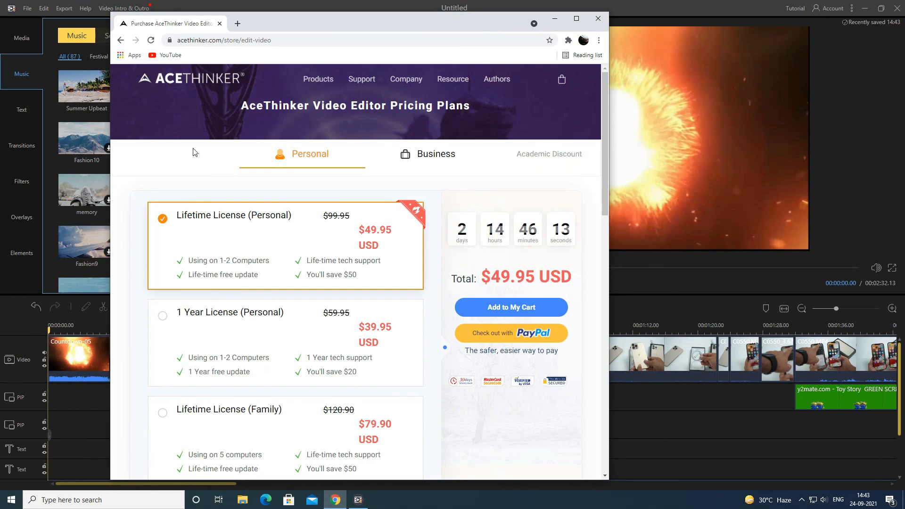
left_click(259, 40)
left_click(312, 40)
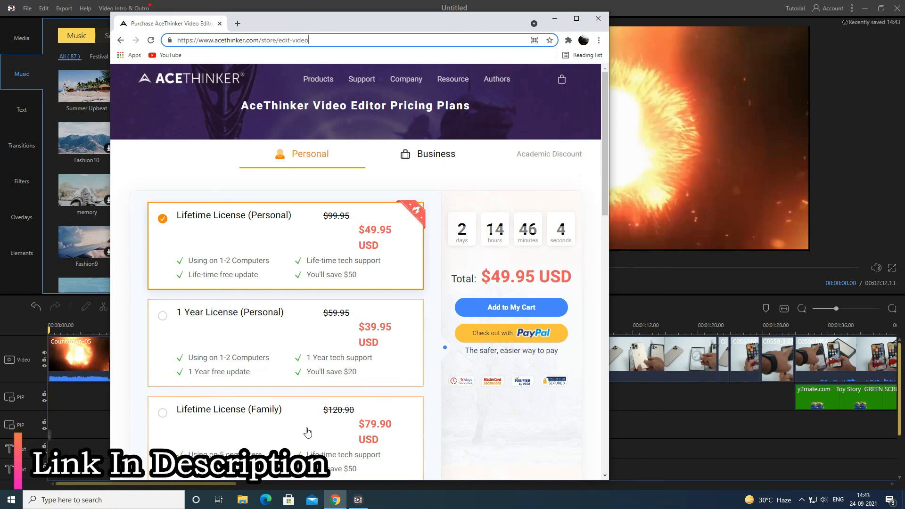
scroll(537, 434, "down", 3)
scroll(529, 437, "up", 3)
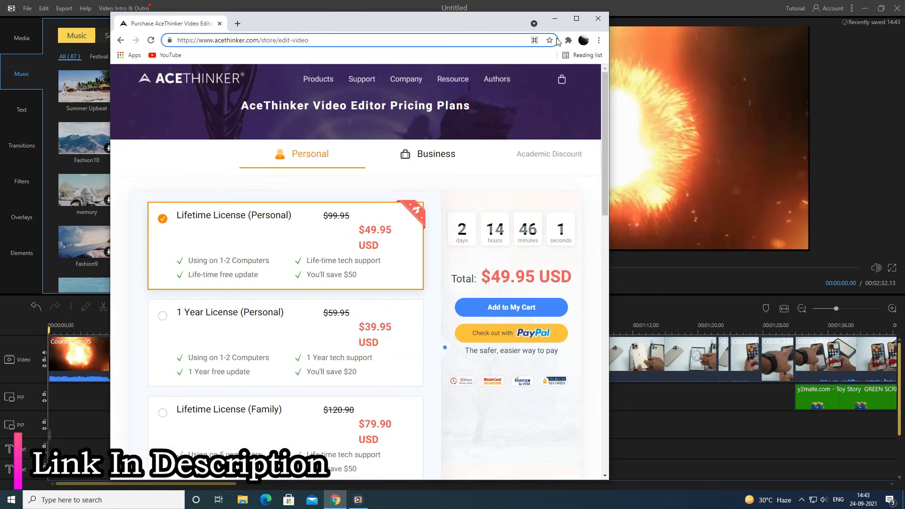
left_click(556, 21)
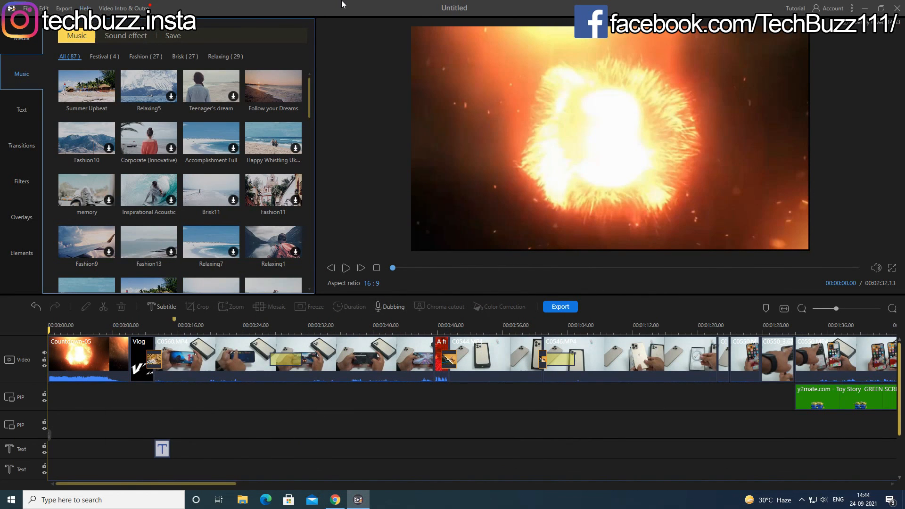
left_click(29, 9)
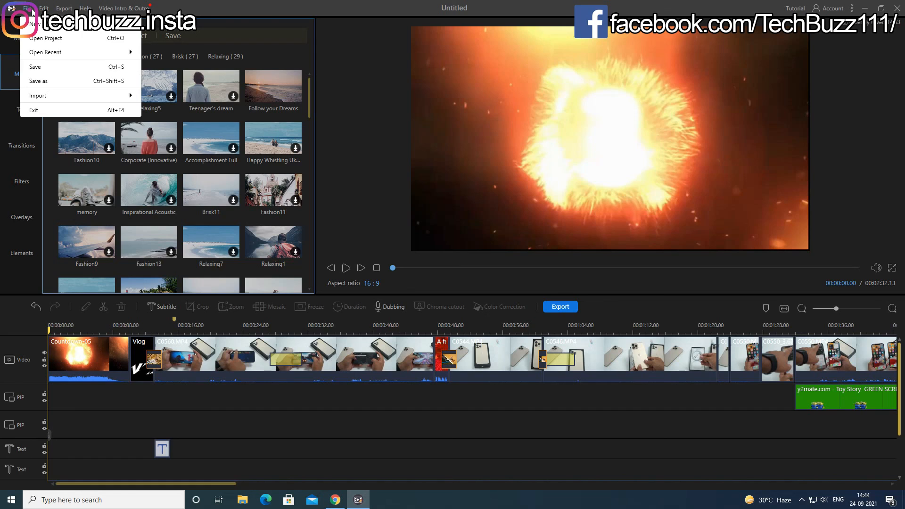
left_click(85, 9)
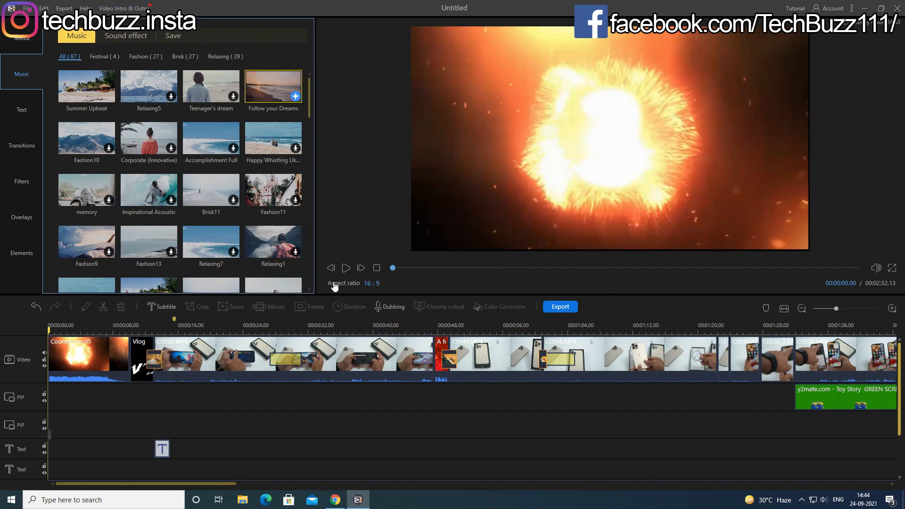
left_click_drag(529, 331, 255, 330)
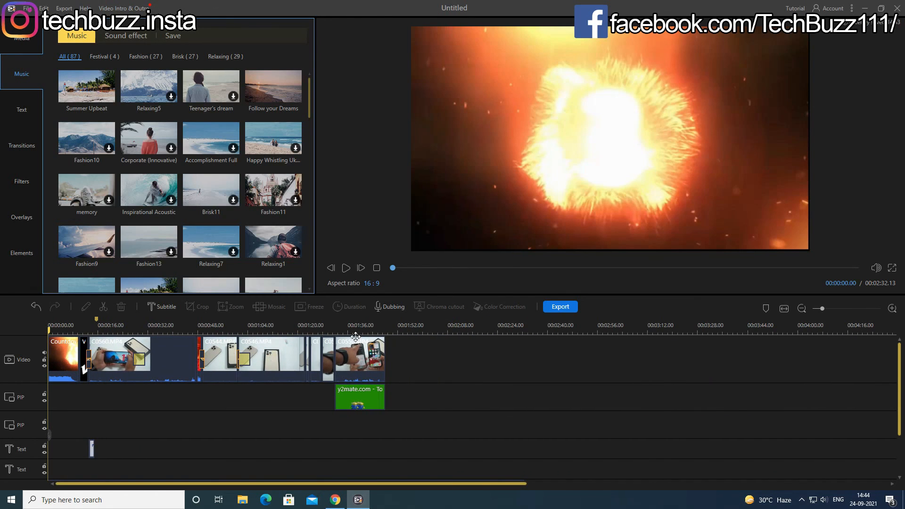
left_click_drag(357, 332, 631, 332)
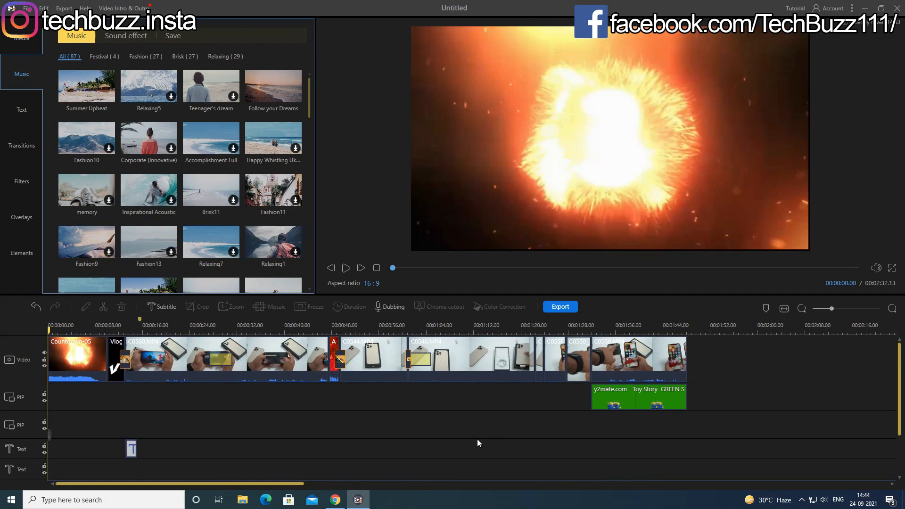
left_click(28, 146)
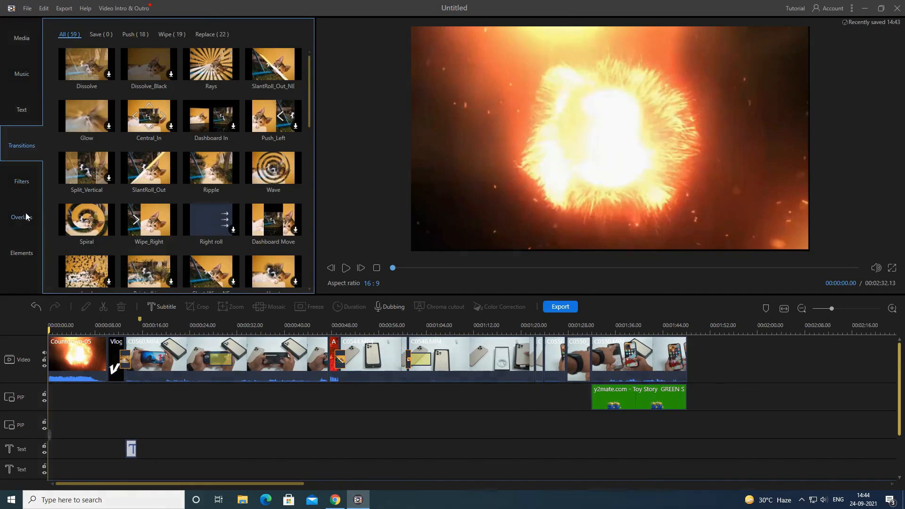
left_click(26, 217)
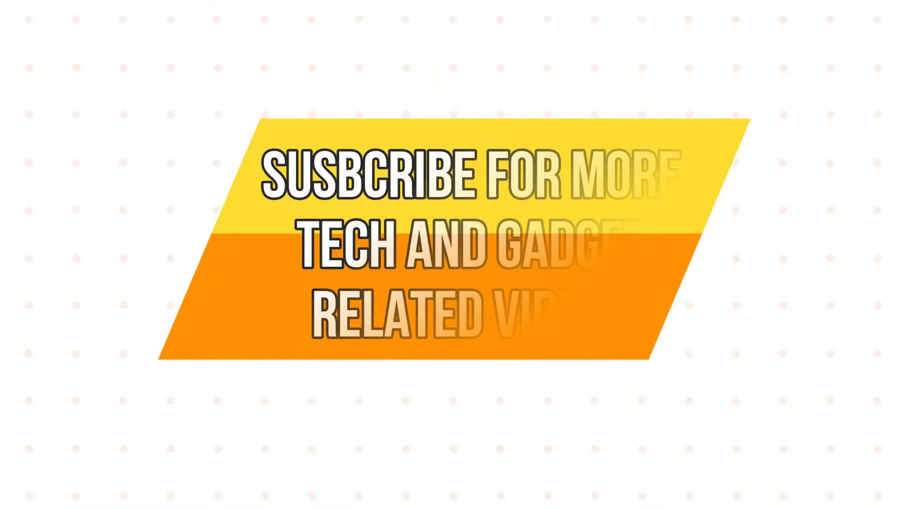